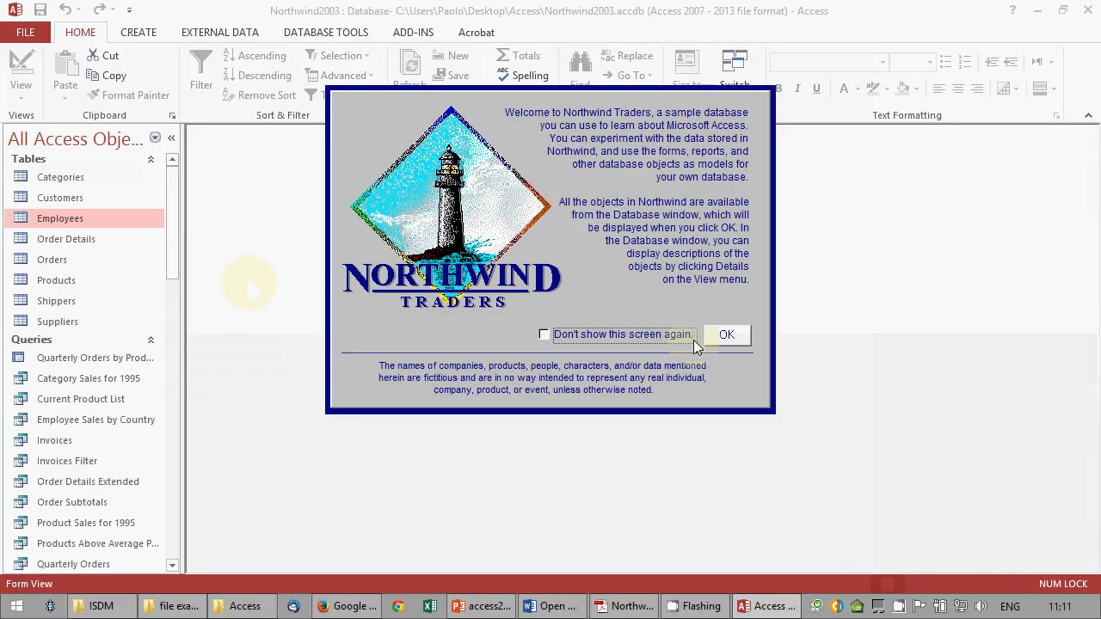
Step: Dismiss the welcome screen, open the Employees table, and append the missing "w" to the first name in the second record
click(730, 340)
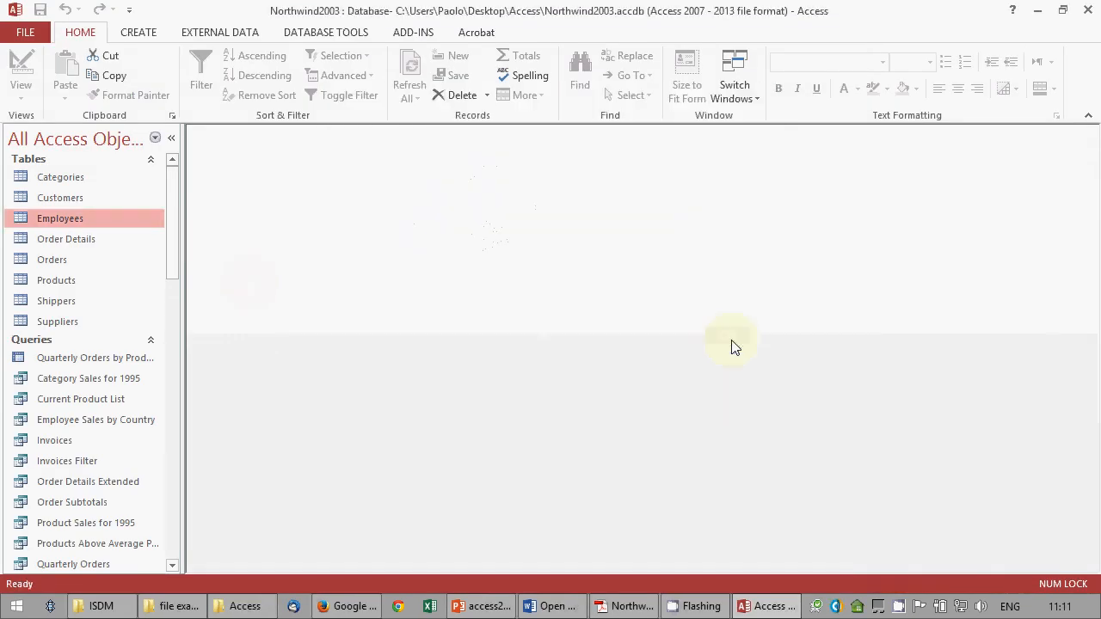
double_click(72, 221)
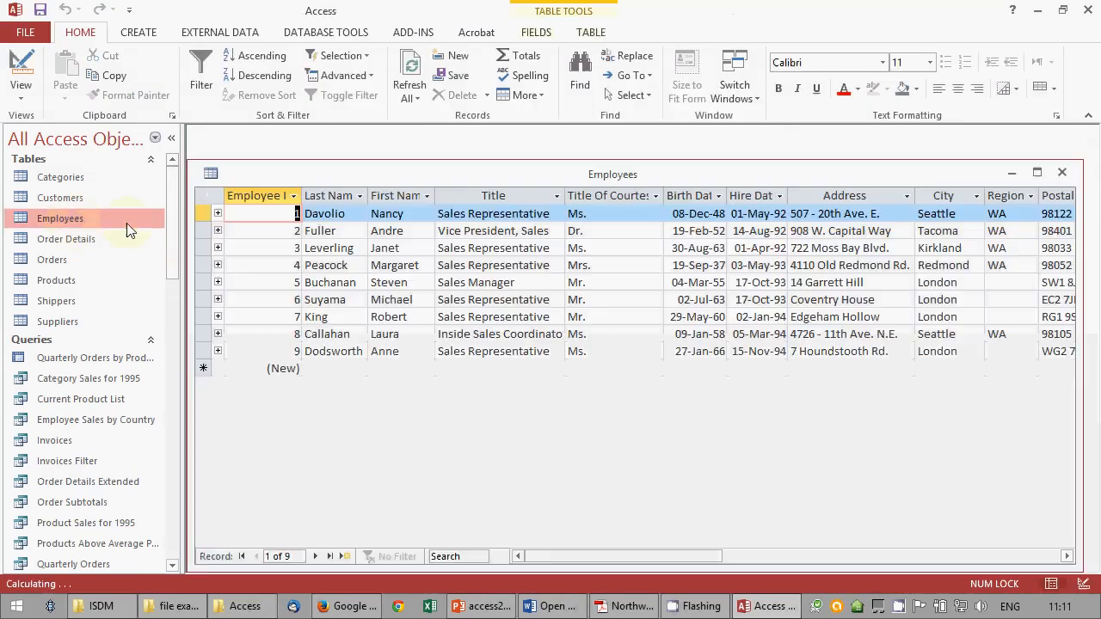
click(403, 230)
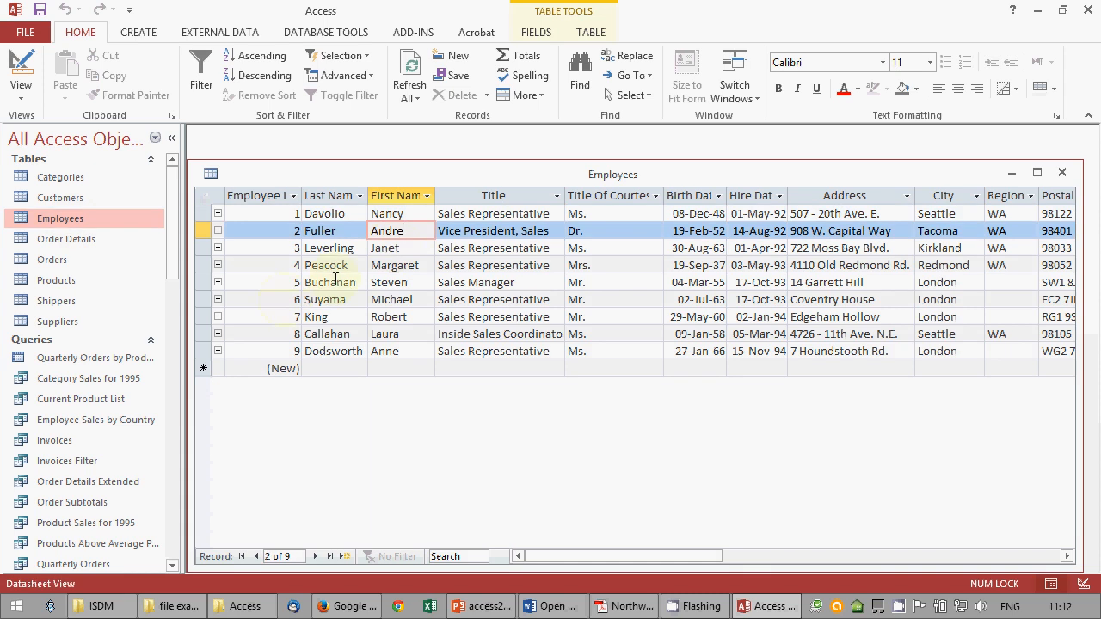
text(w)
click(413, 249)
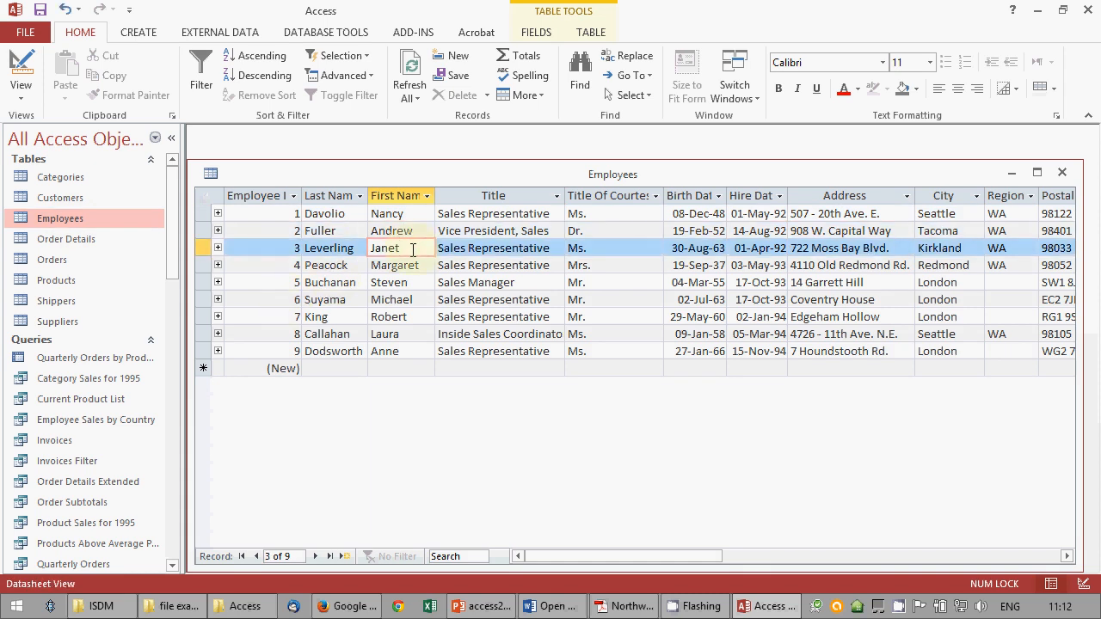
click(415, 231)
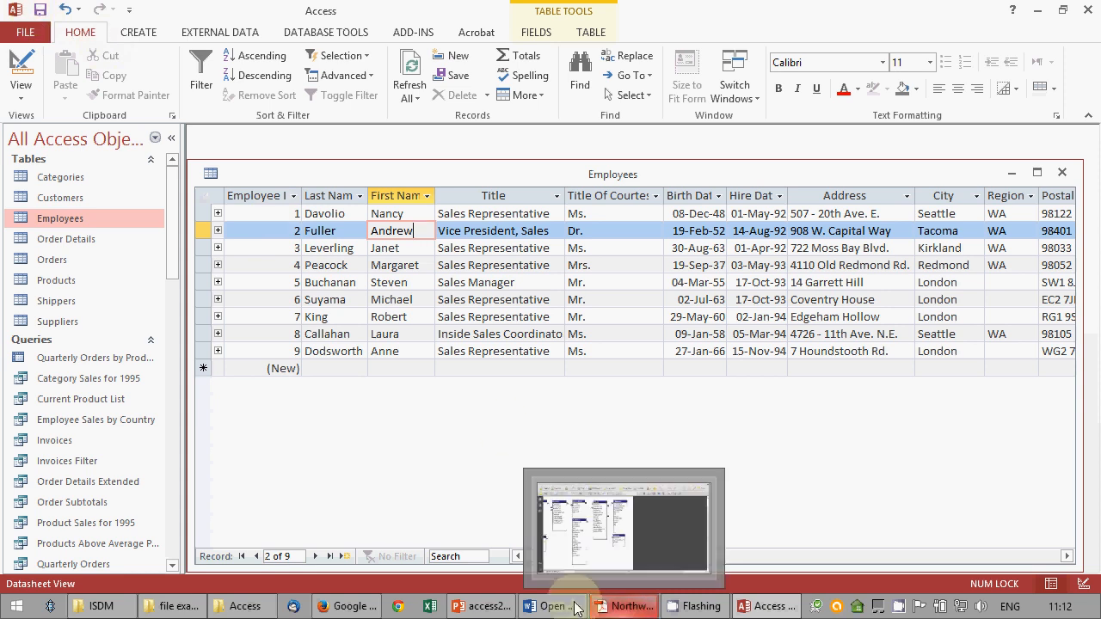
Step: Switch to PowerPoint to present the "Northwind database example" slide full screen, and return to the Employees table in Access
click(498, 607)
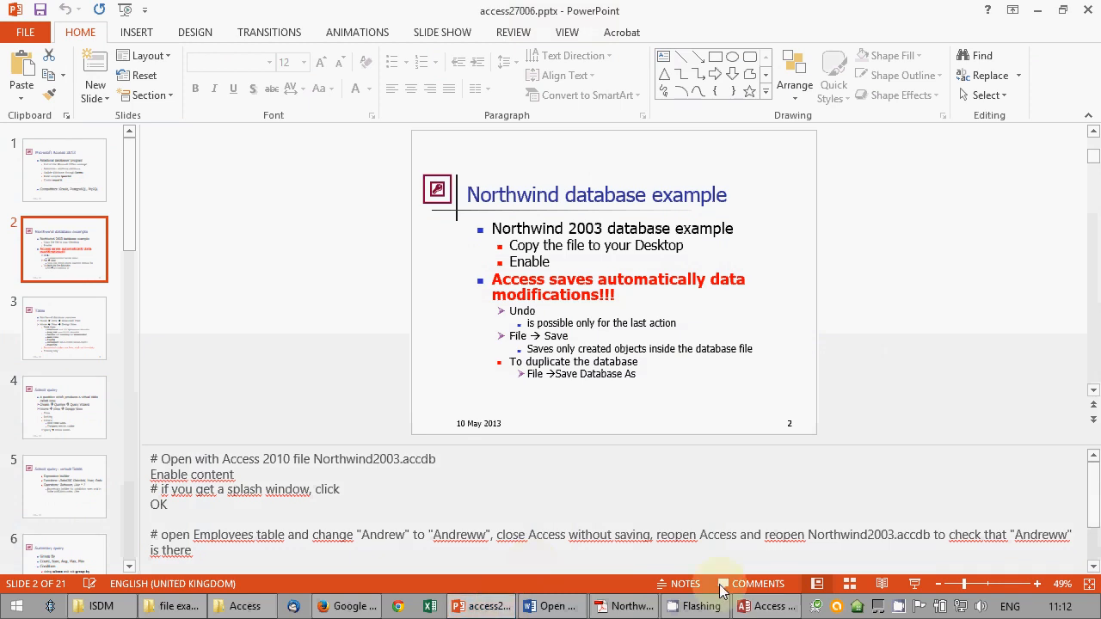
click(915, 585)
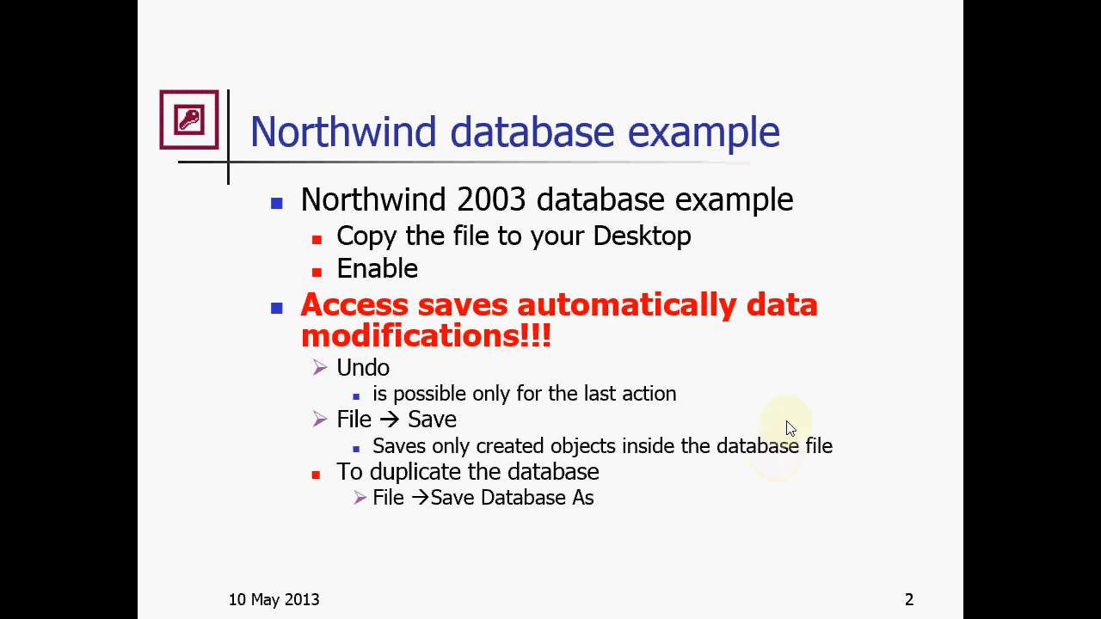
key(alt+Tab)
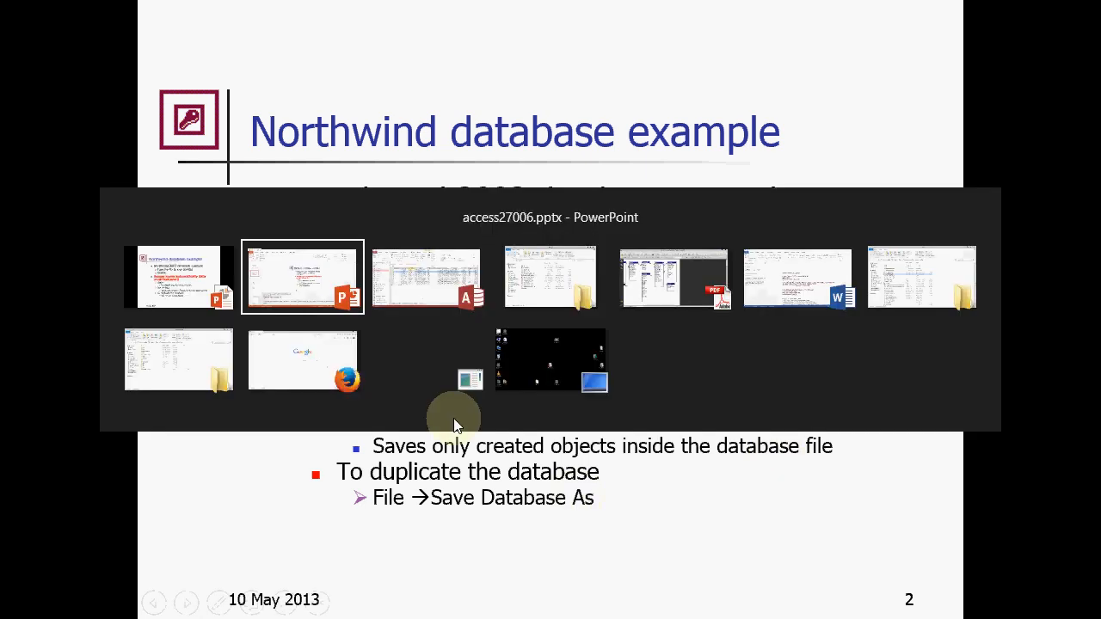
key(alt+Tab)
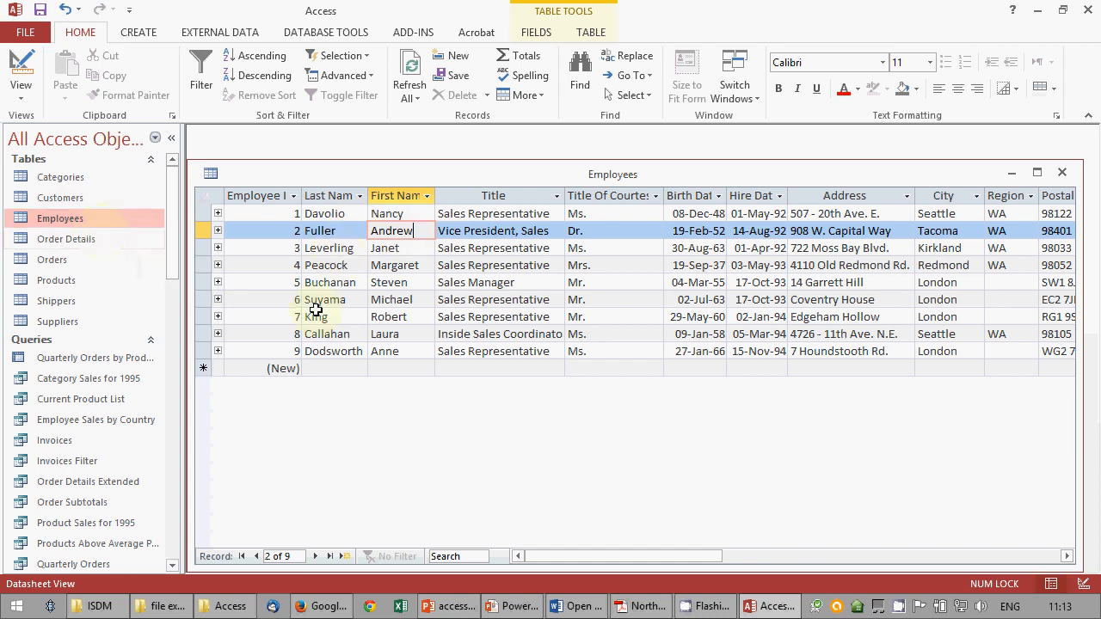
click(512, 606)
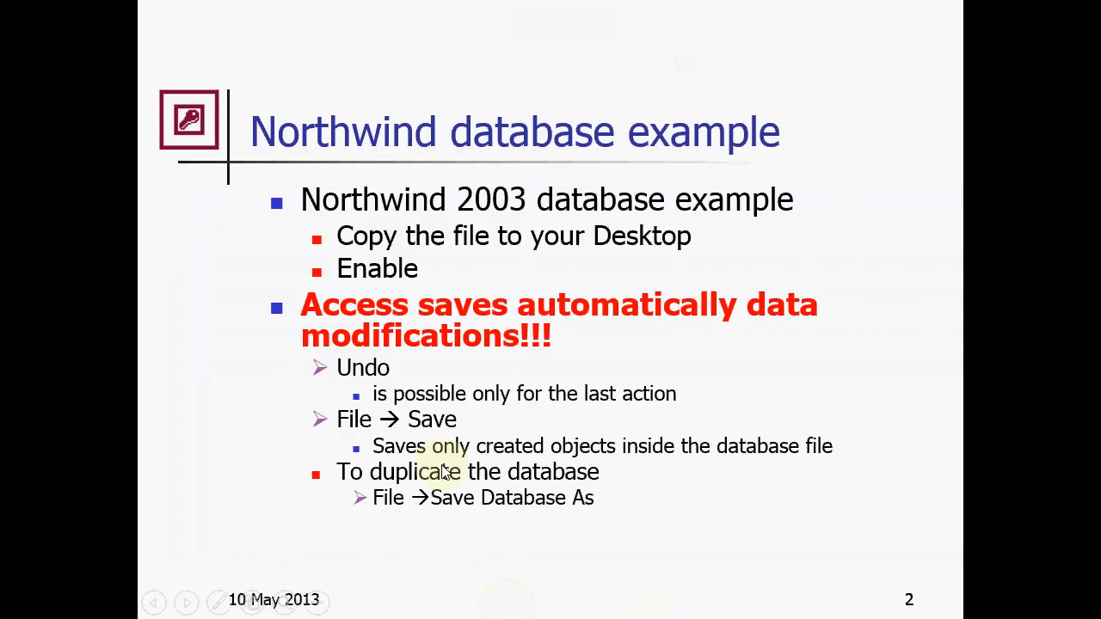
key(alt+Tab)
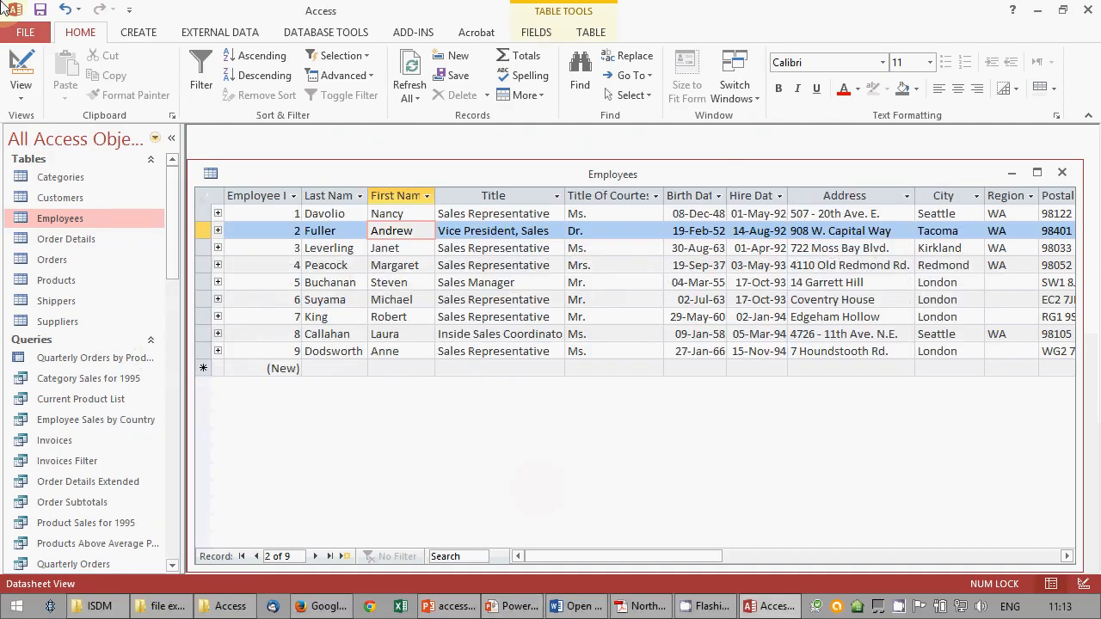
Step: Review the file types offered for saving the database under another name, and look through the list of database objects
click(37, 35)
click(39, 205)
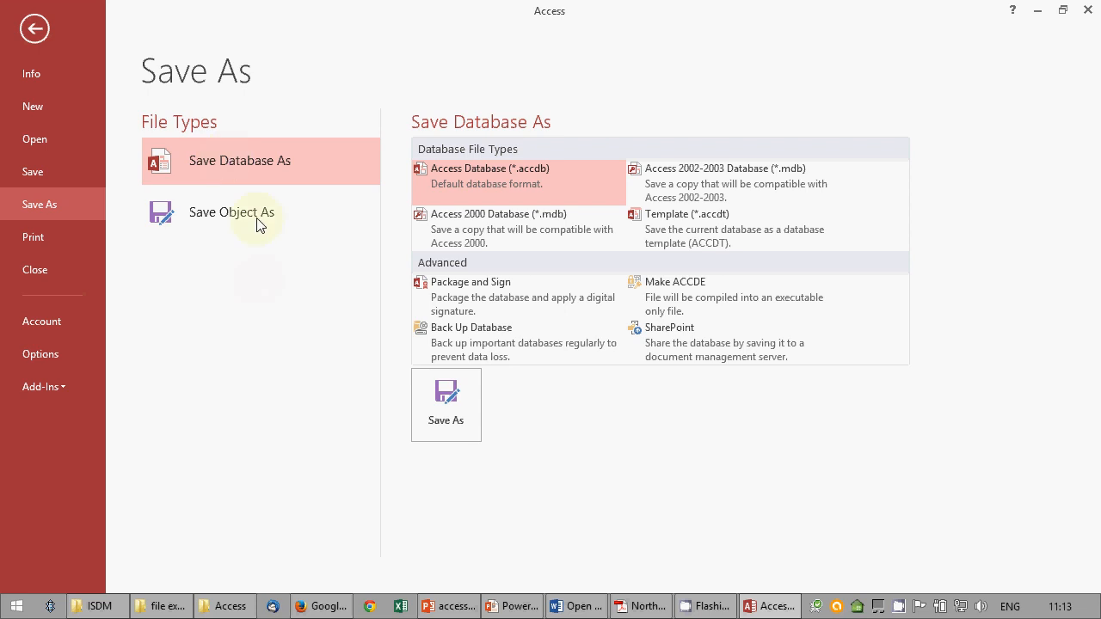
click(34, 28)
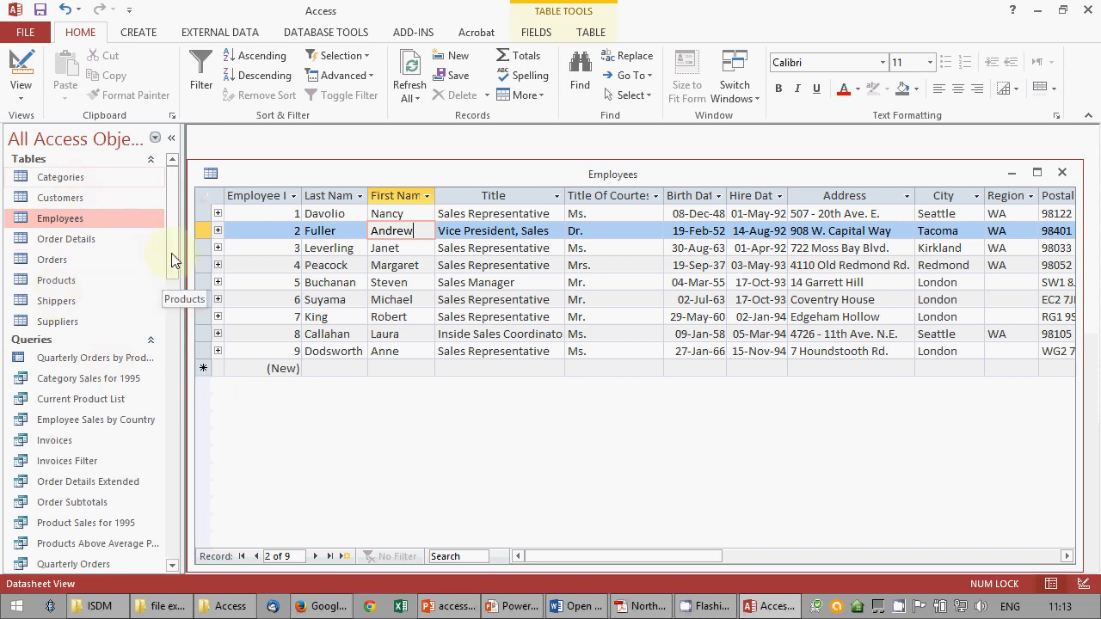
scroll(164, 344, down, 6)
drag(161, 342, 163, 200)
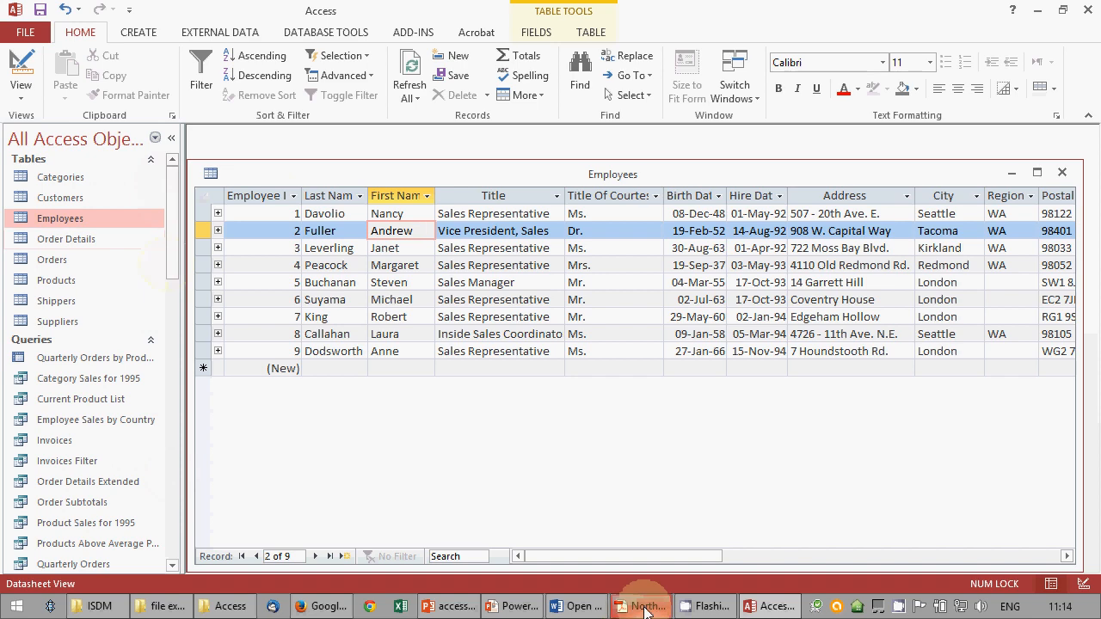
Step: Switch to the PowerPoint slide show, advance it to the "Table" slide, and return to Access
click(522, 612)
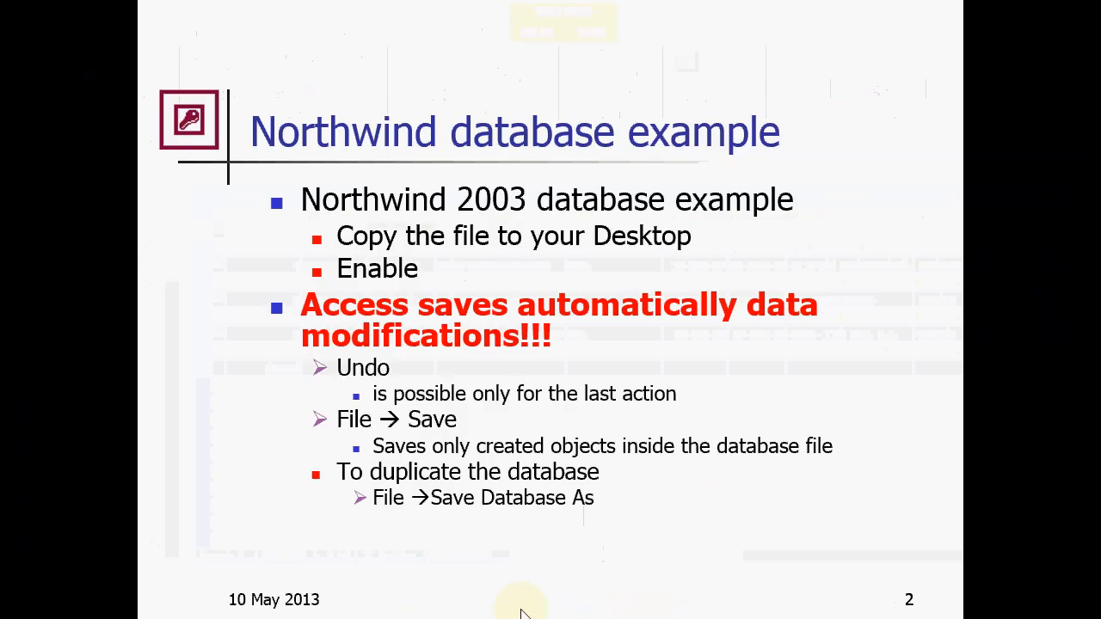
click(506, 432)
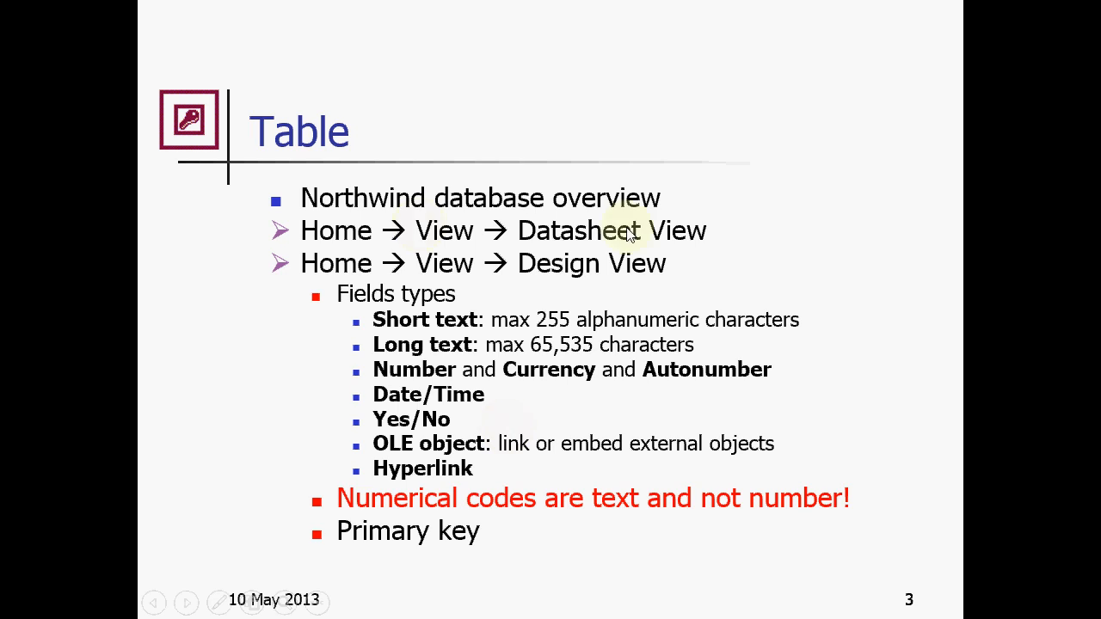
key(alt+Tab)
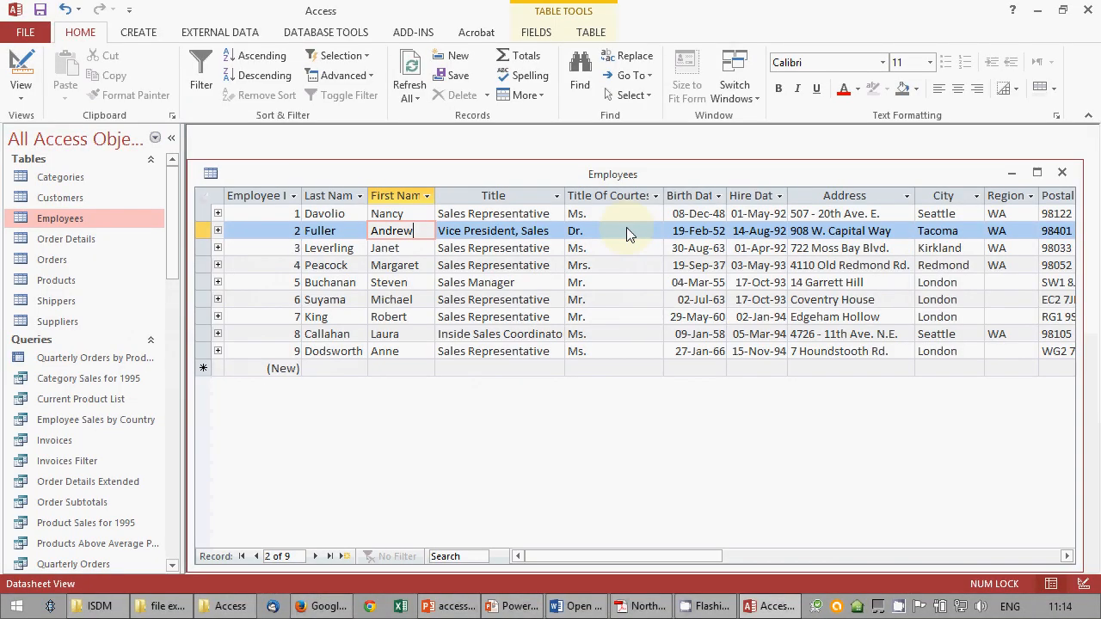
Step: Close the Employees table and check the category and group filter options for the list of database objects
click(1061, 172)
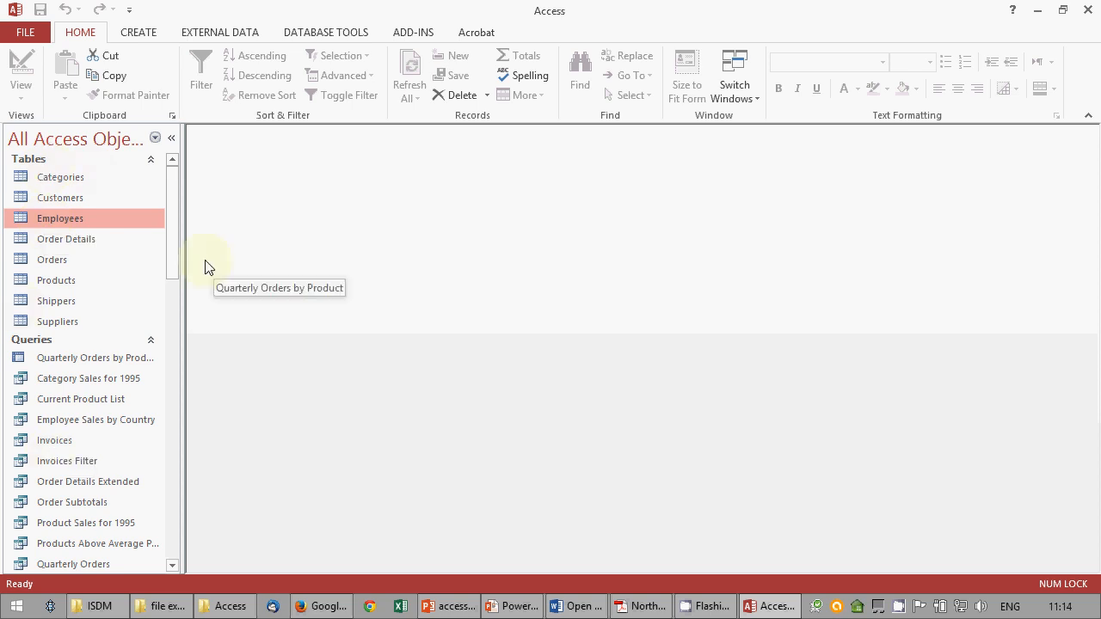
click(155, 139)
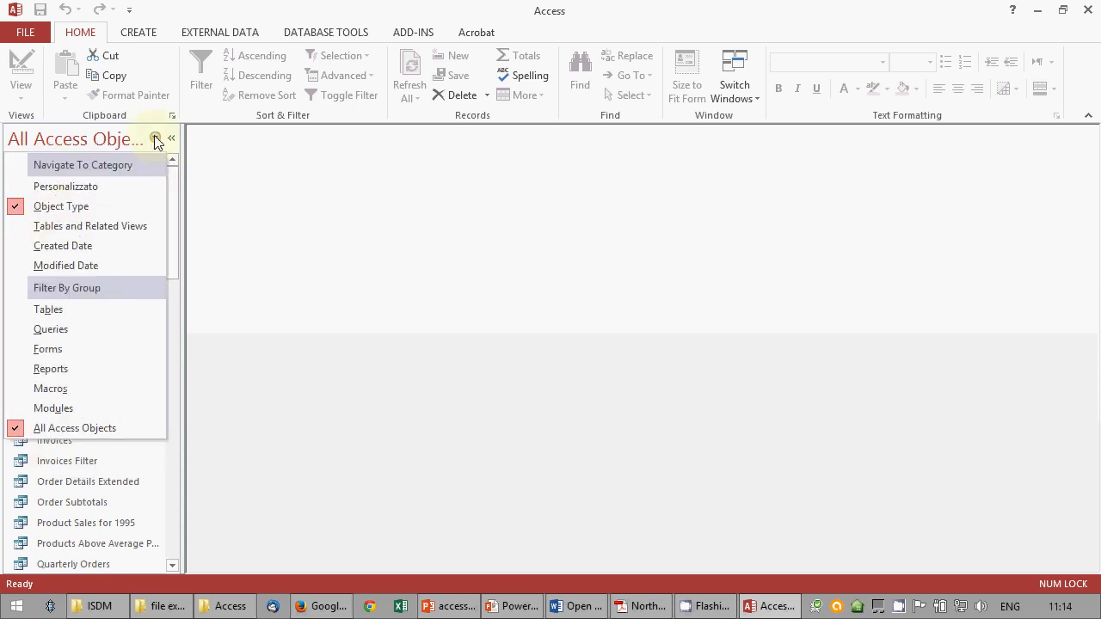
click(156, 139)
click(156, 138)
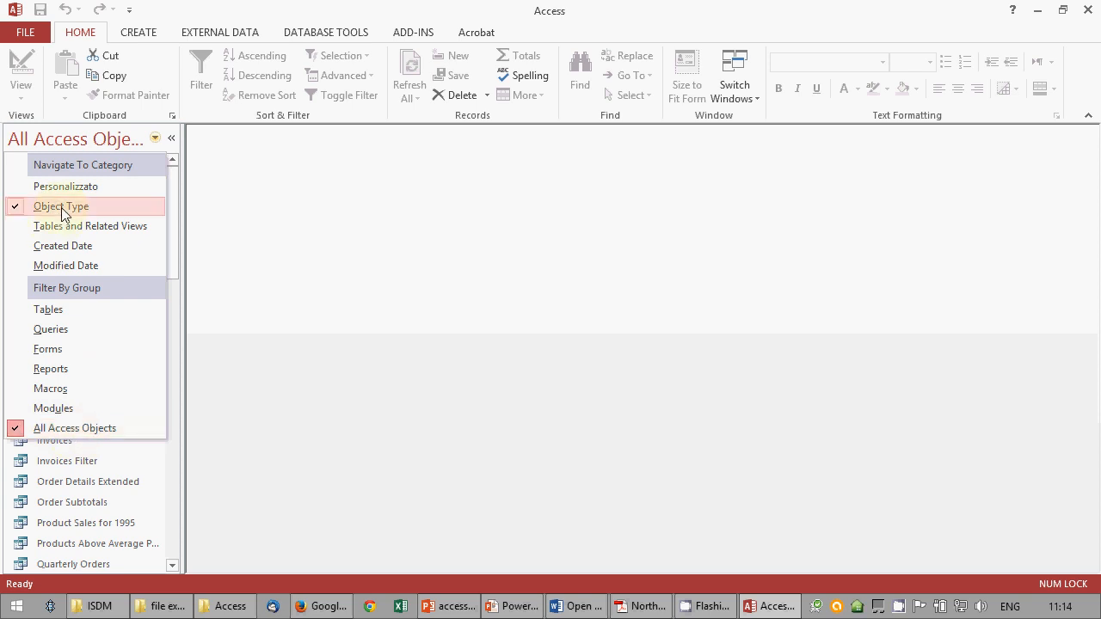
click(262, 228)
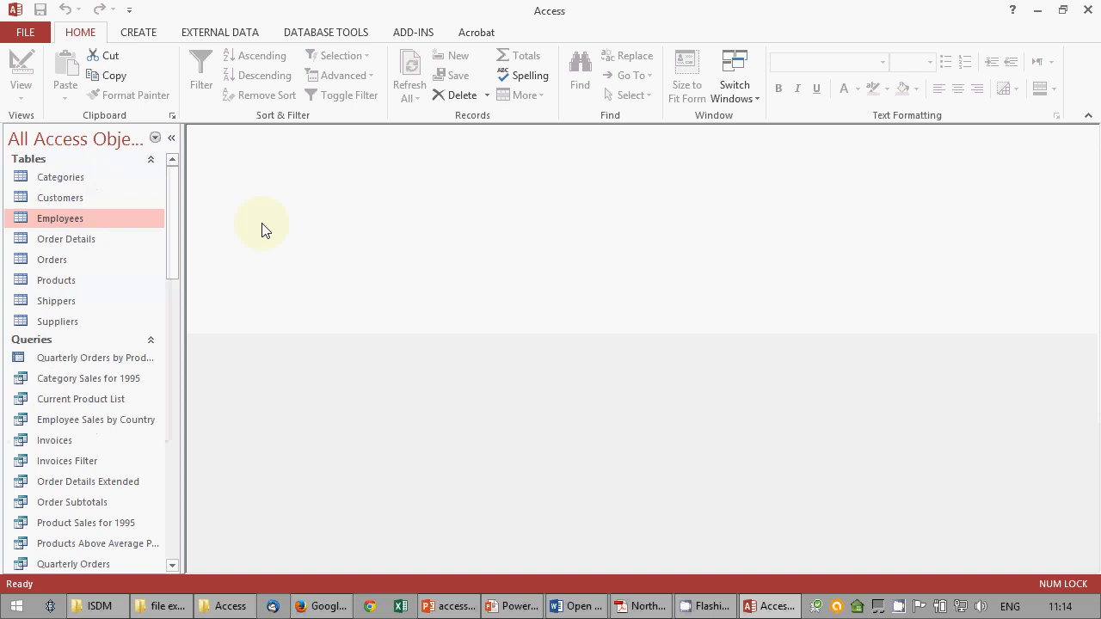
Step: Reopen the Employees table, check its available views, and expand and collapse the related records of the second employee
double_click(58, 219)
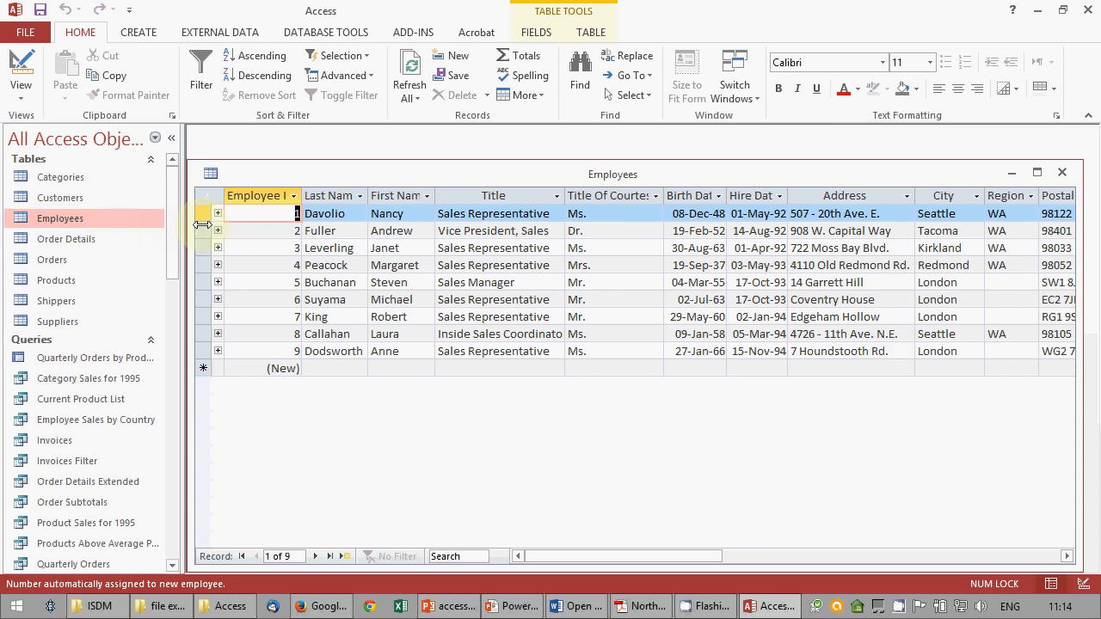
click(25, 95)
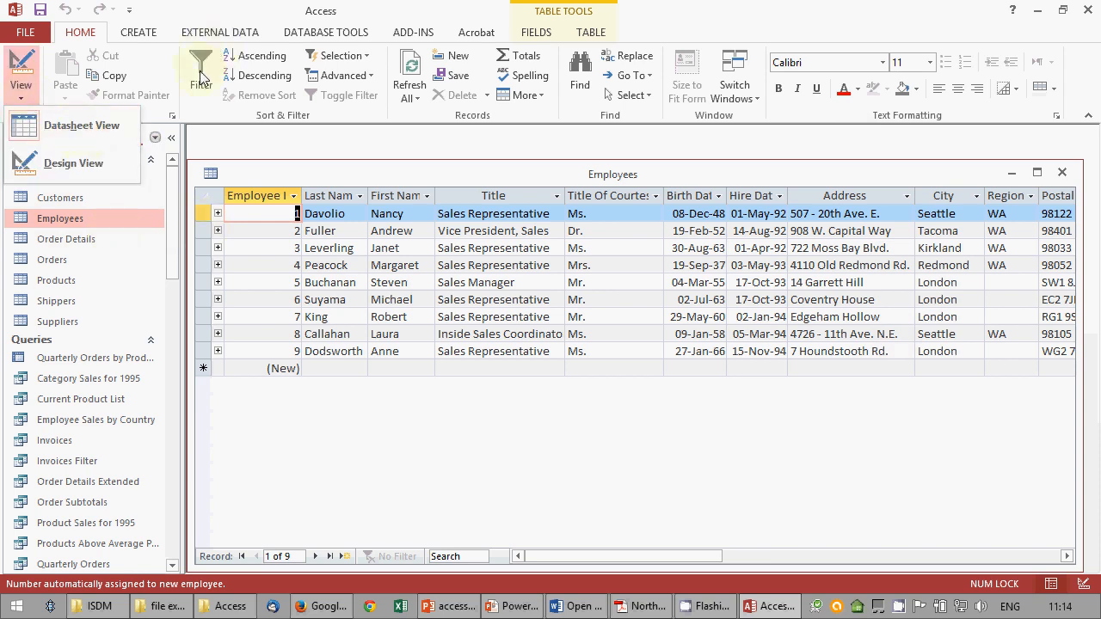
click(461, 179)
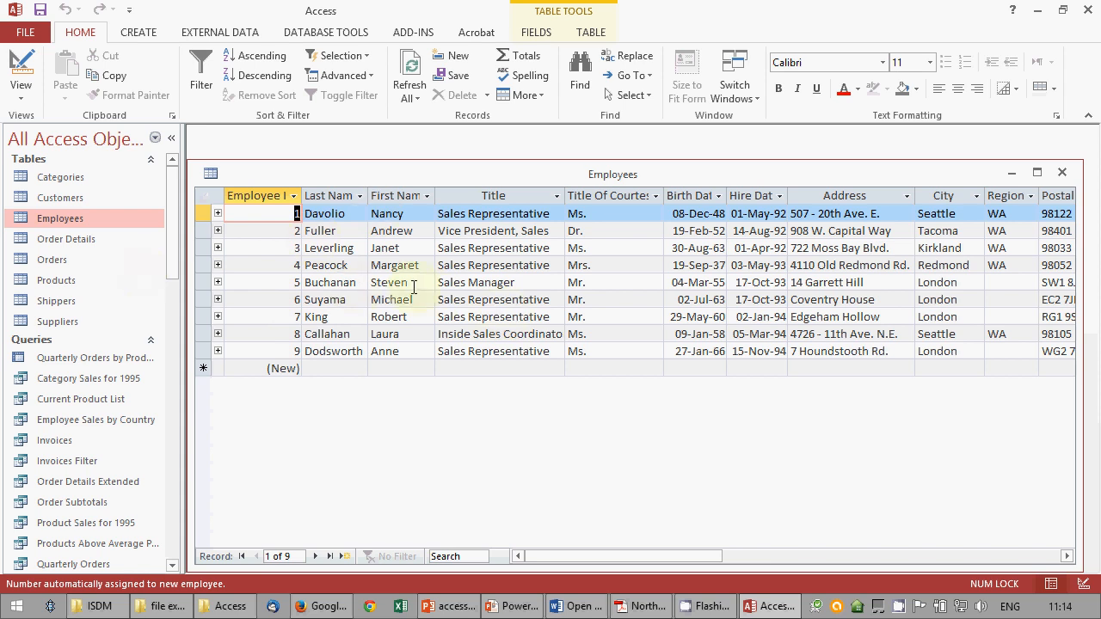
double_click(220, 233)
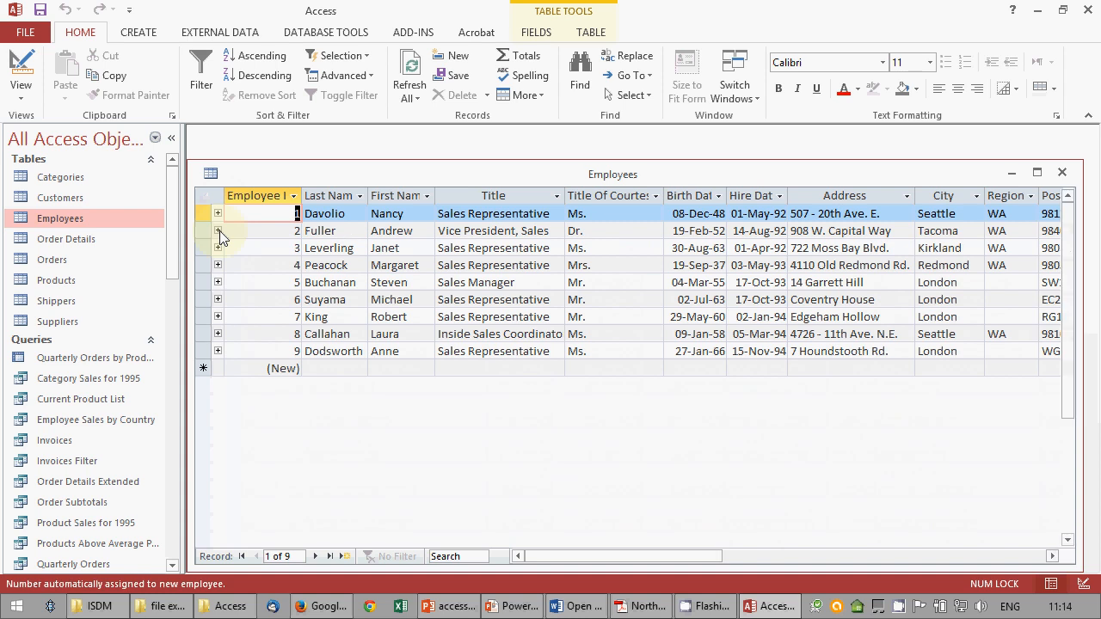
click(219, 232)
click(220, 231)
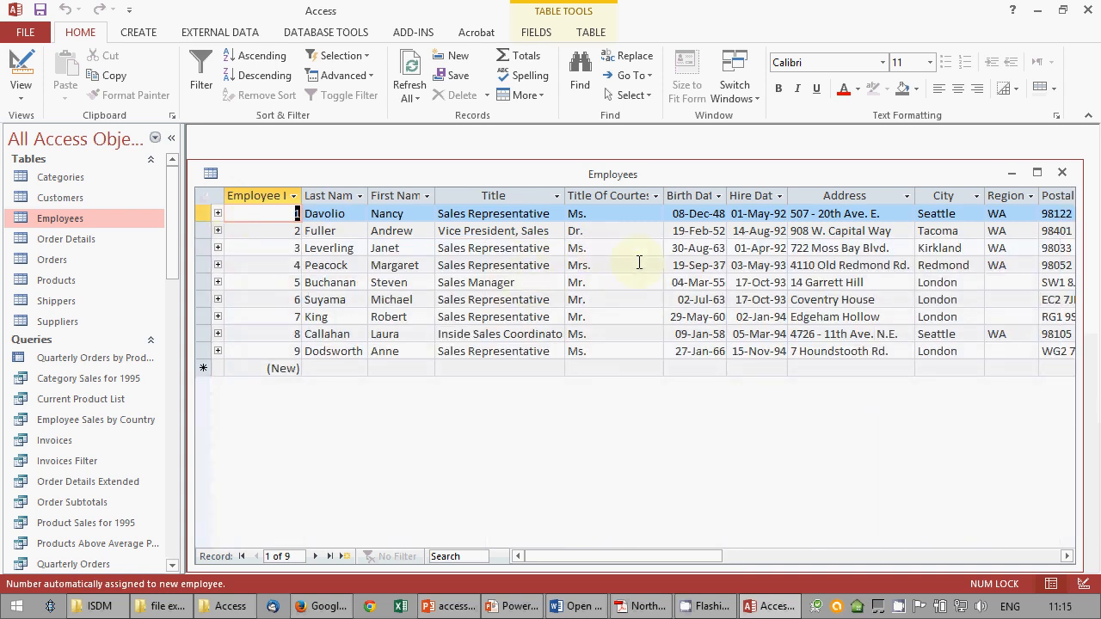
Step: Show the Employees table in Design View and examine the fields' data types and their General and Lookup properties
click(21, 73)
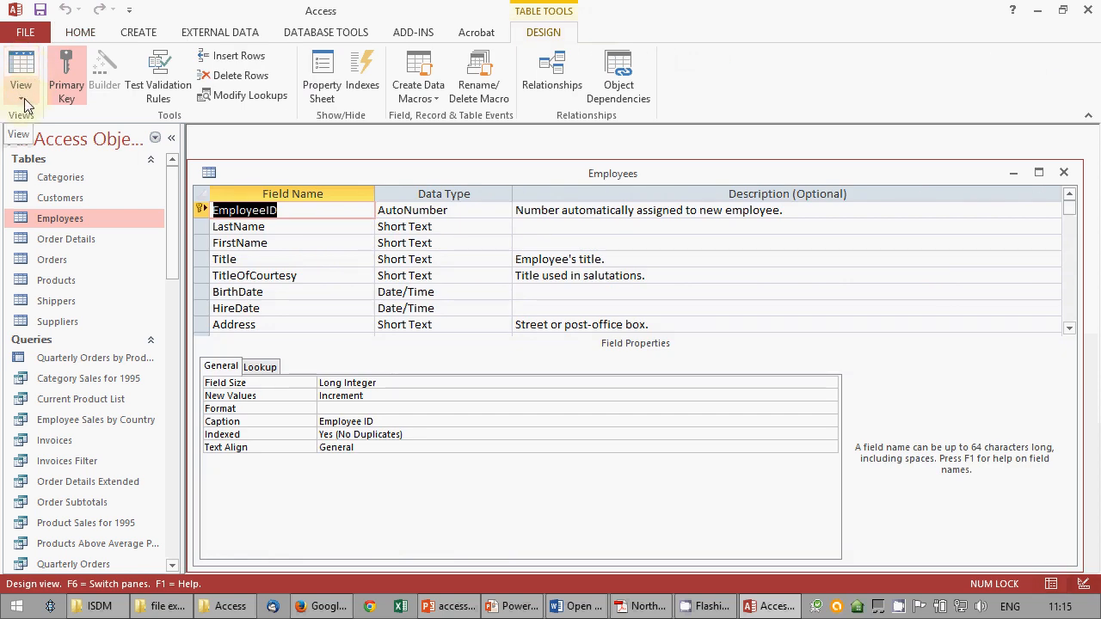
click(24, 101)
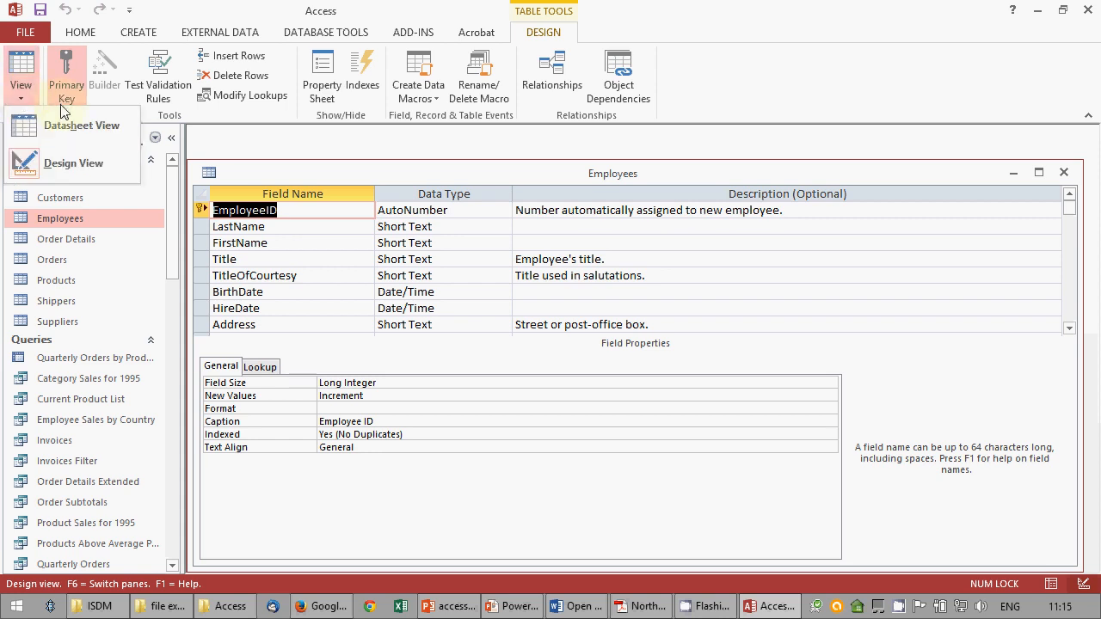
click(387, 183)
drag(413, 173, 418, 164)
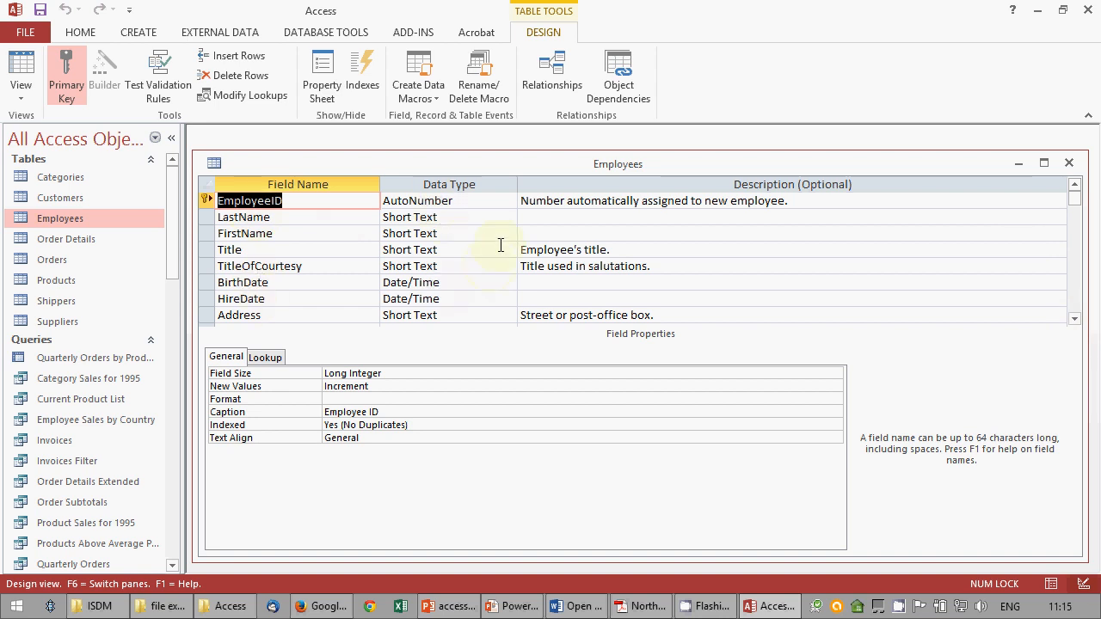
click(273, 362)
click(228, 361)
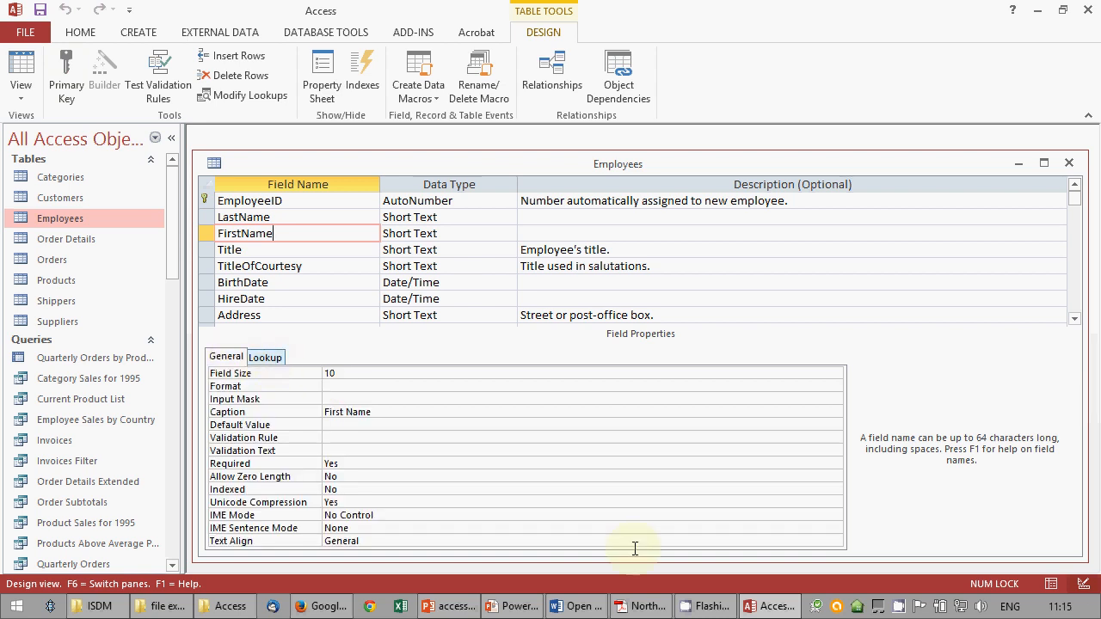
Step: Compare the field types on the PowerPoint "Table" slide with the Employees table design in Access
click(513, 612)
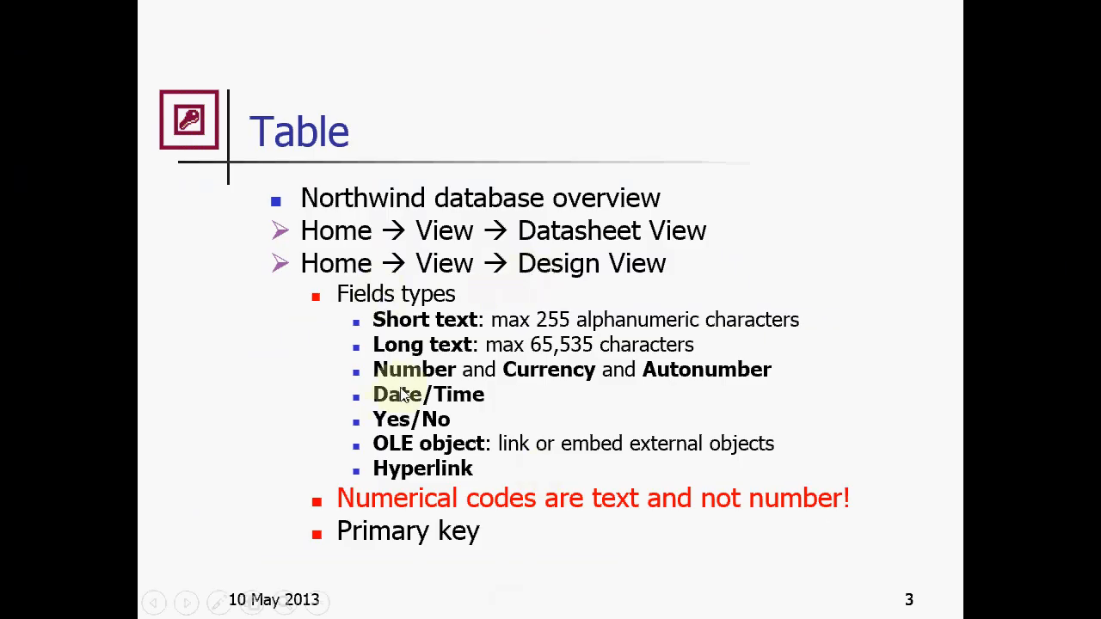
key(alt+Tab)
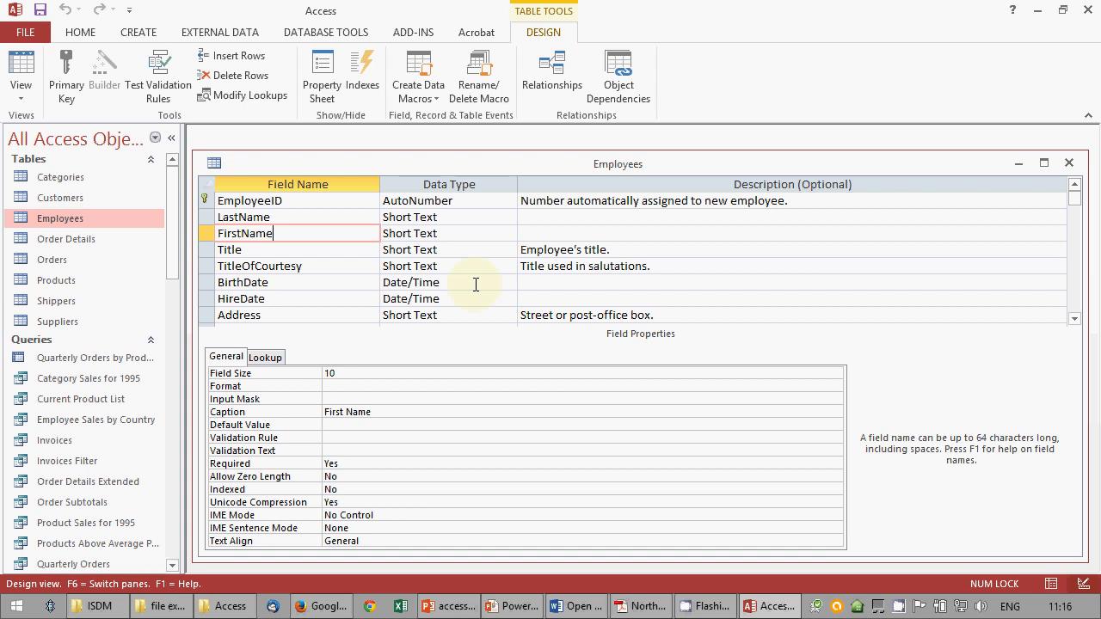
click(509, 606)
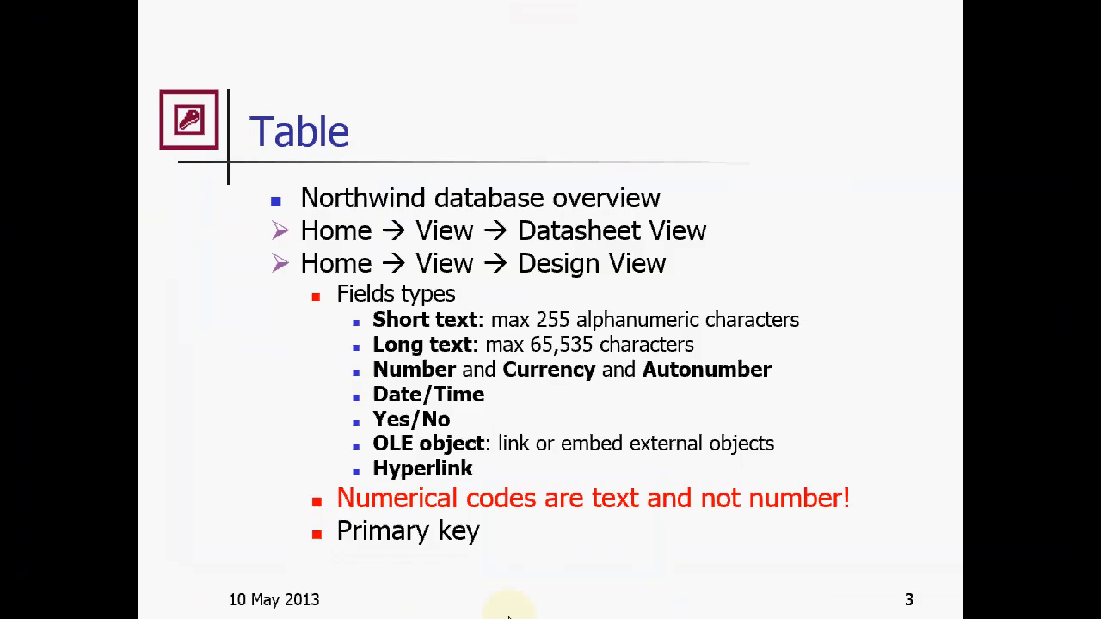
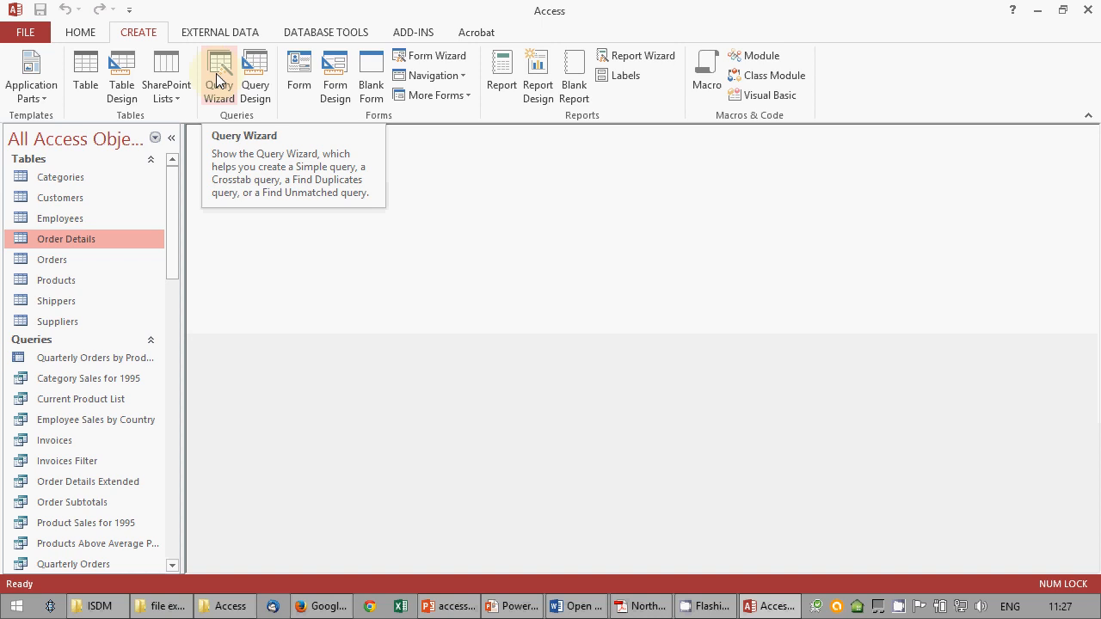
Step: Start a new query with the Simple Query Wizard and choose the Products table as its source
click(218, 80)
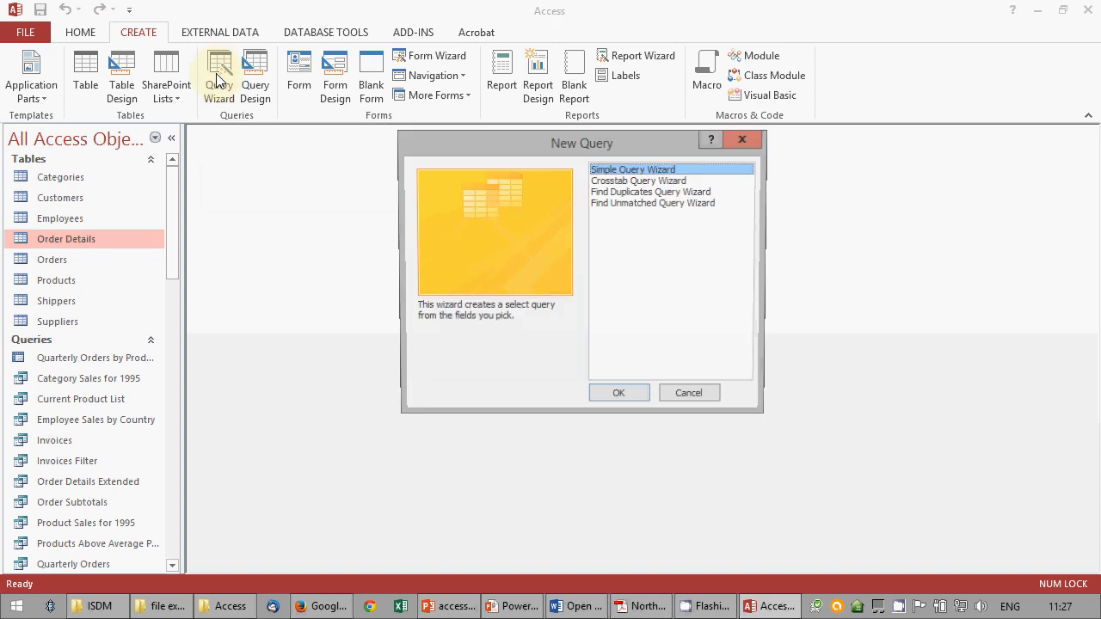
drag(519, 147, 462, 197)
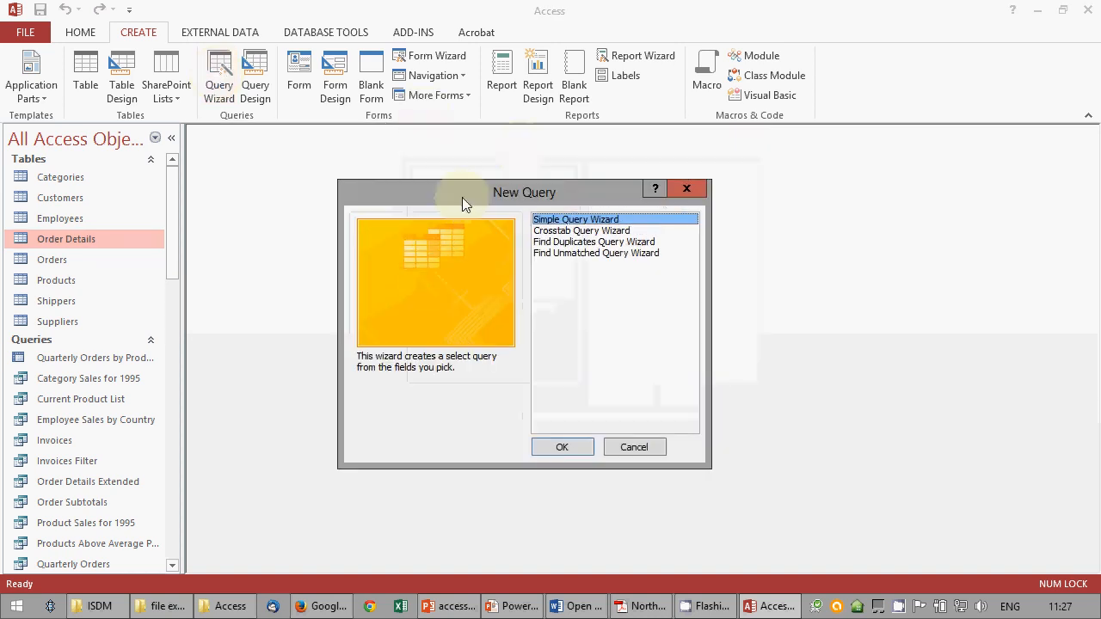
click(576, 455)
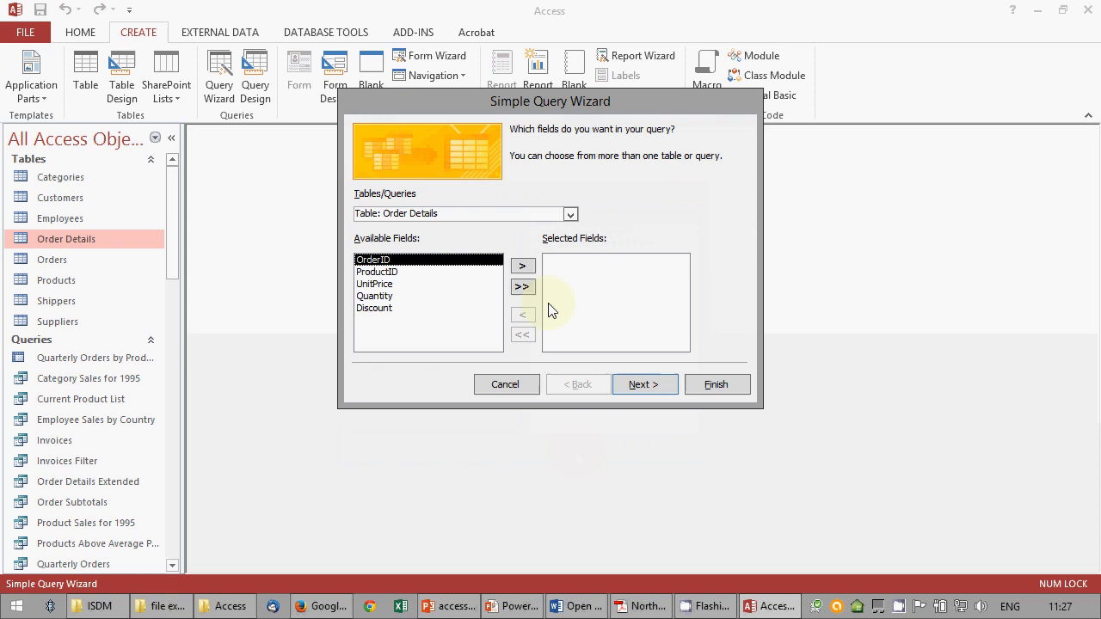
click(570, 214)
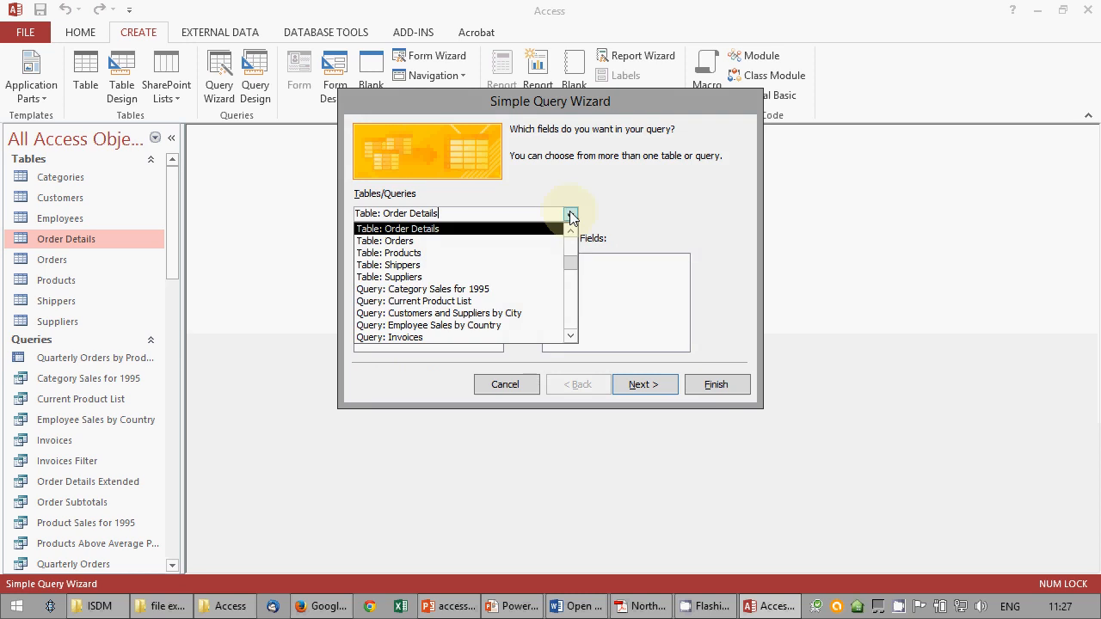
click(406, 253)
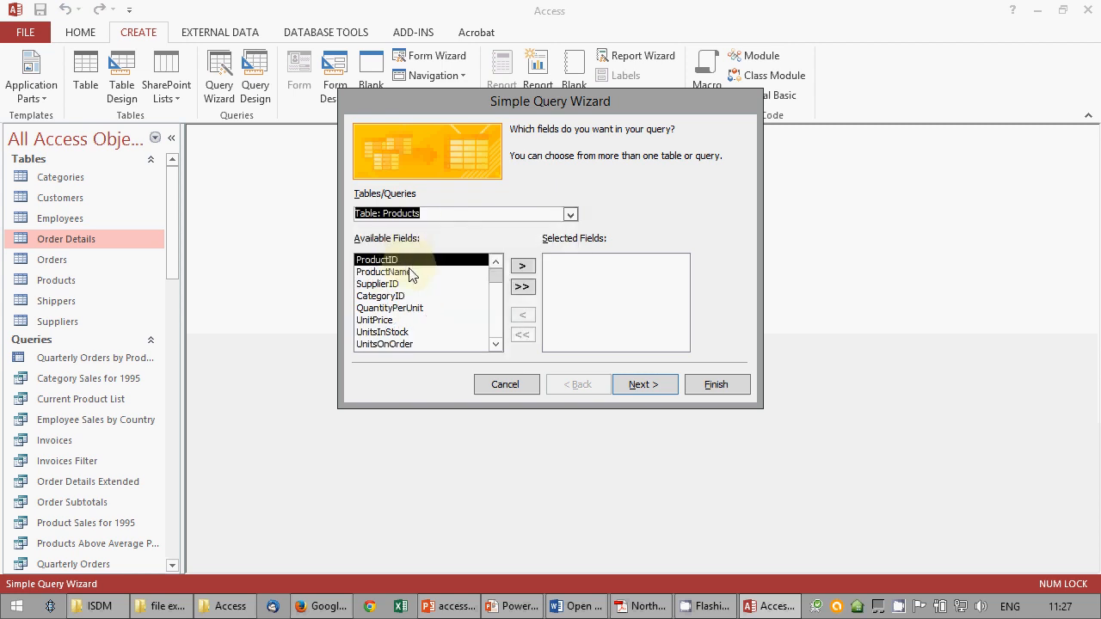
Step: Add the ProductName, QuantityPerUnit and UnitPrice fields to the query's selected fields
click(408, 271)
click(530, 272)
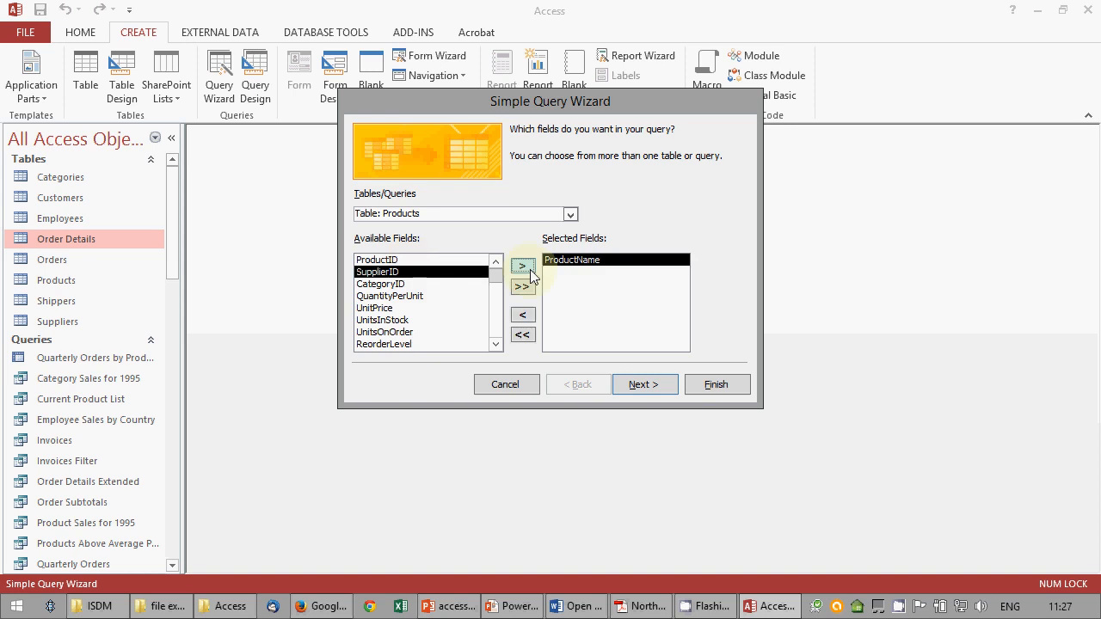
click(435, 296)
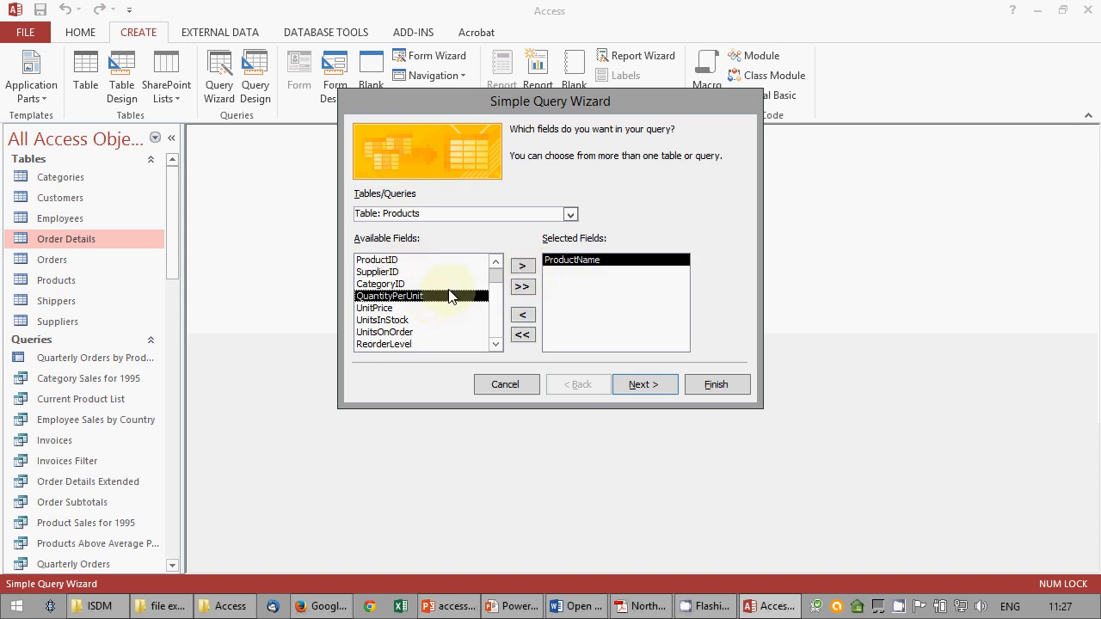
click(526, 268)
click(526, 268)
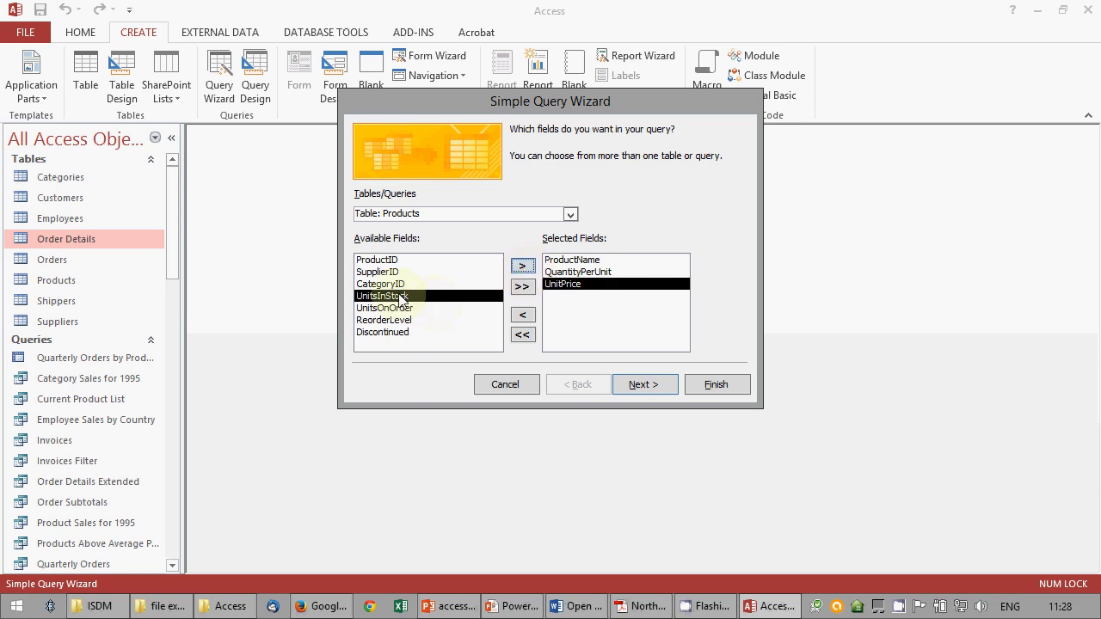
Step: Keep the query as a detail query, title it query1 and finish the wizard to view its records
click(630, 387)
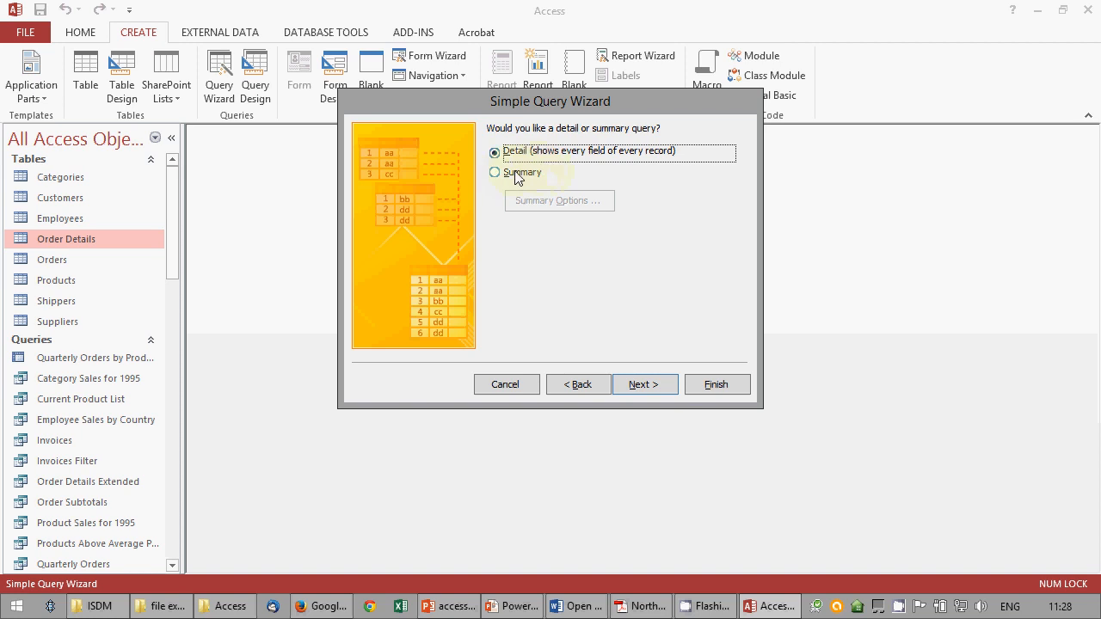
click(644, 385)
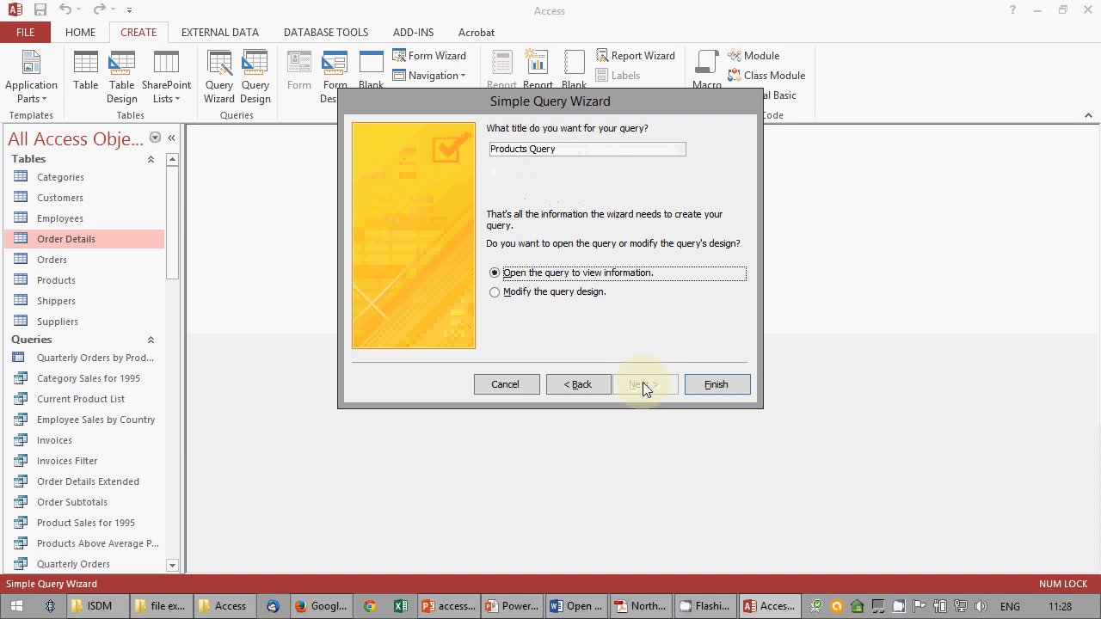
drag(570, 149, 455, 153)
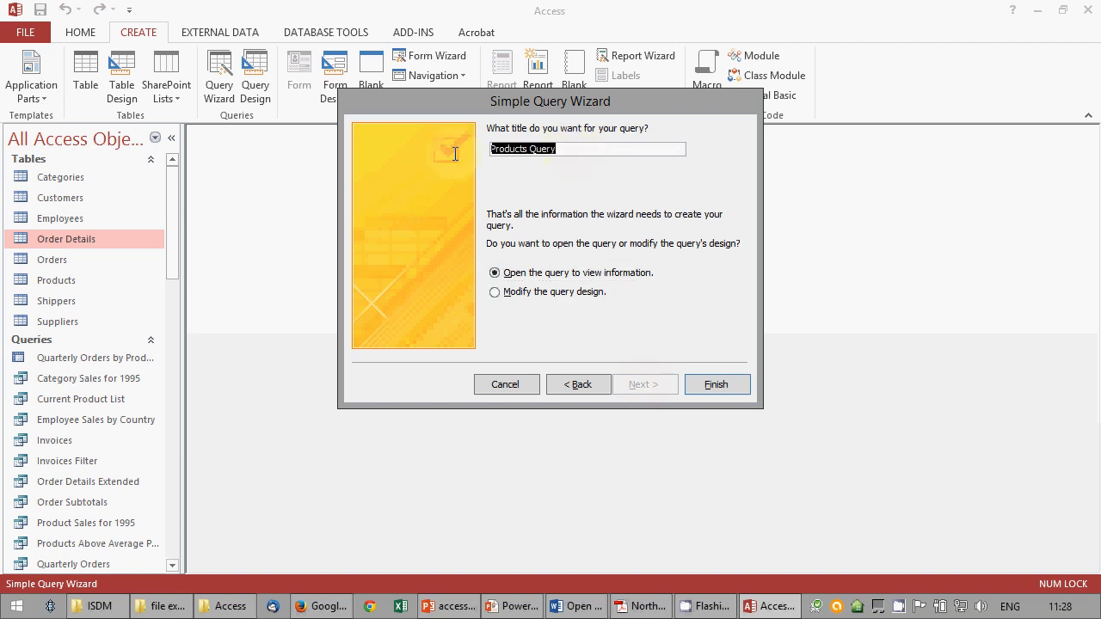
text(query1)
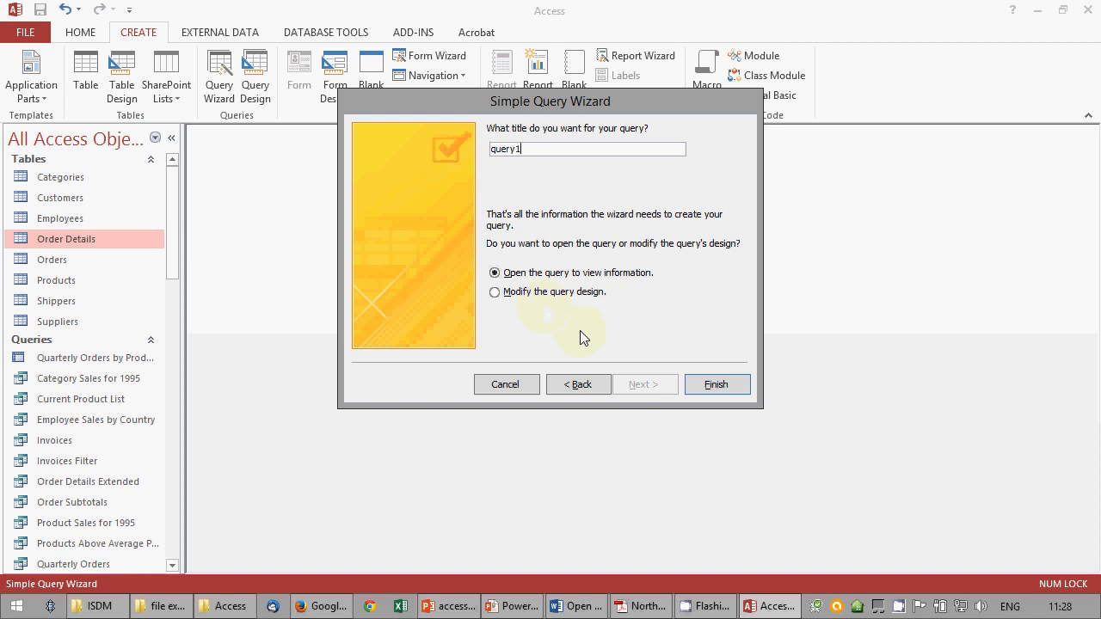
click(706, 386)
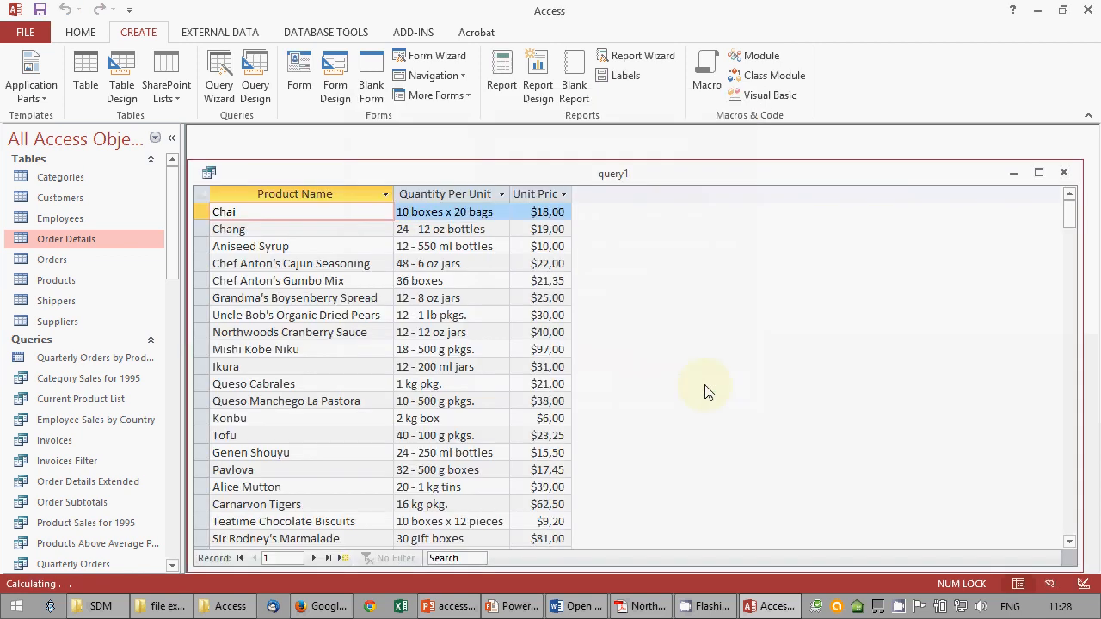
Step: Narrow the query1 window and reposition it so the whole window fits inside the work area
drag(393, 180, 432, 167)
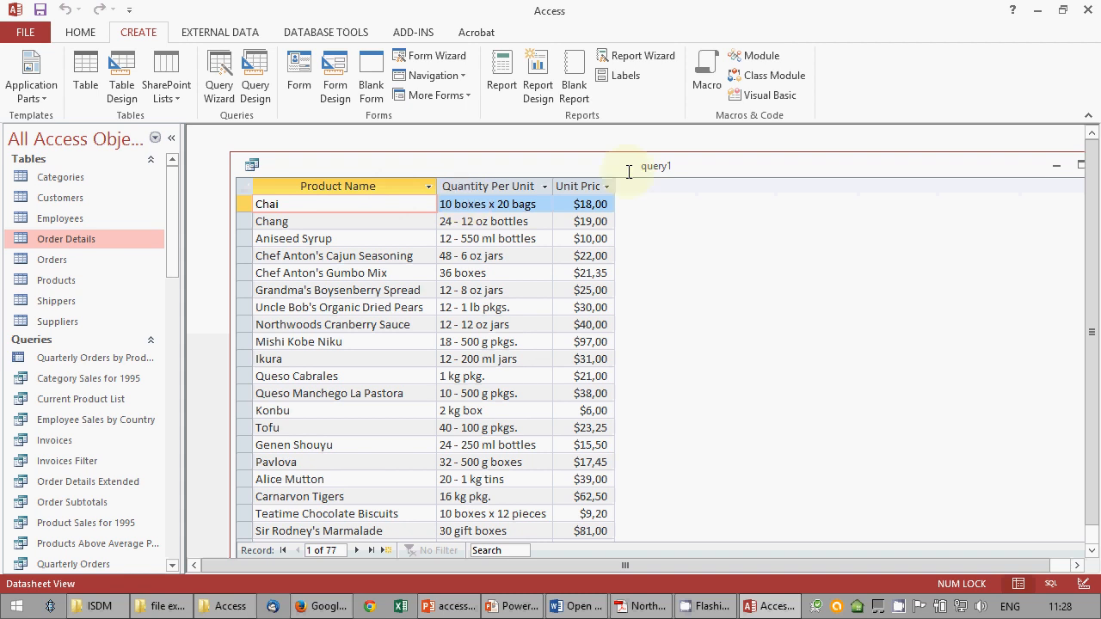
drag(711, 172, 682, 161)
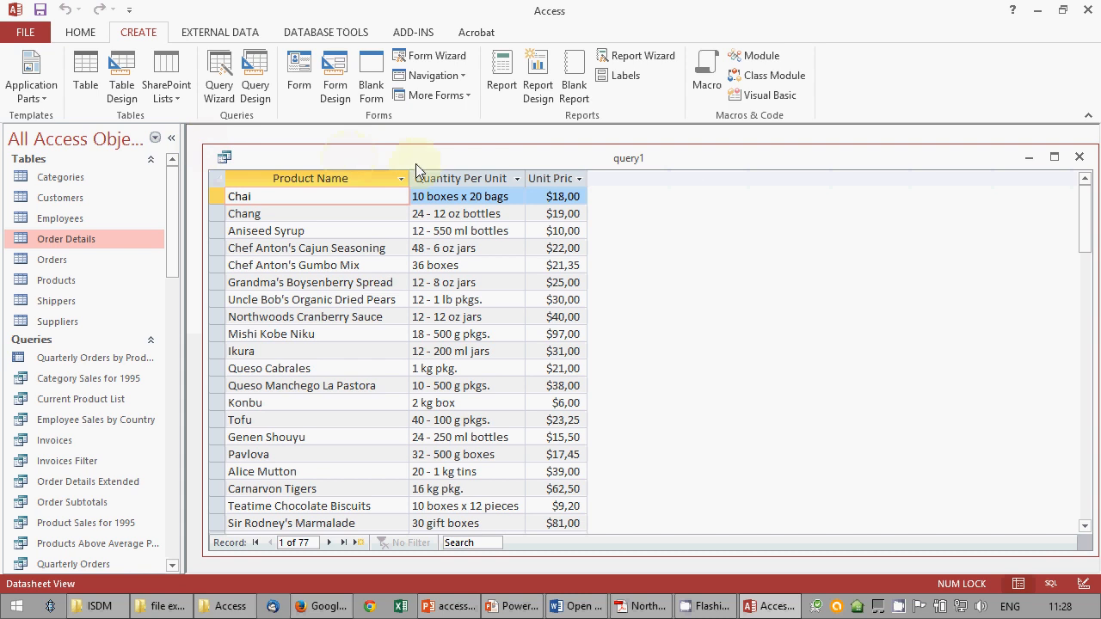
drag(1094, 148, 853, 150)
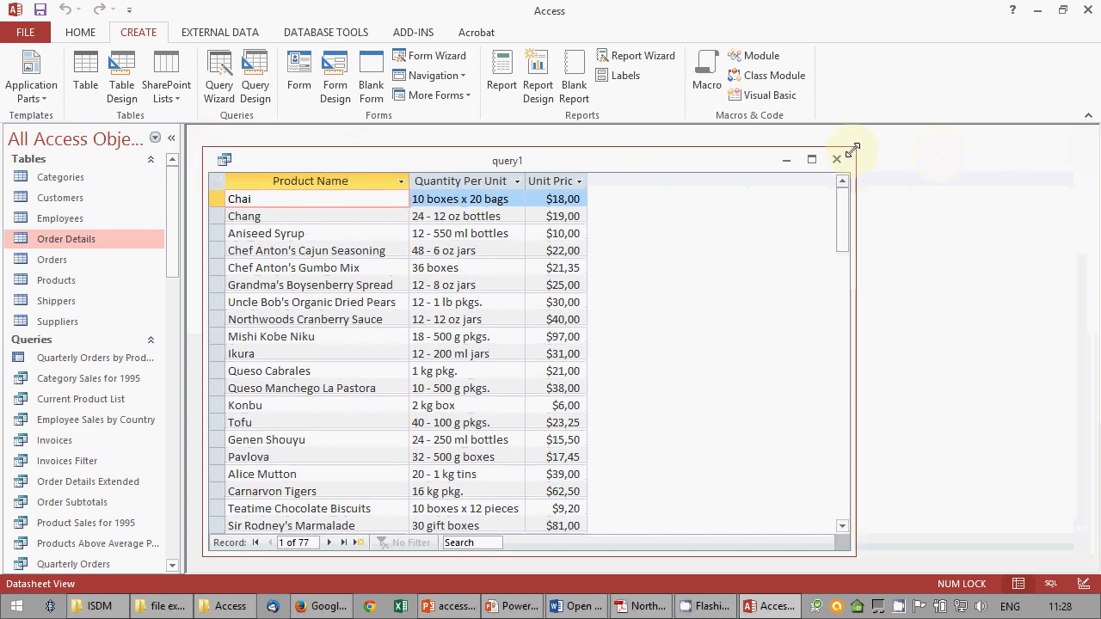
drag(725, 164, 766, 158)
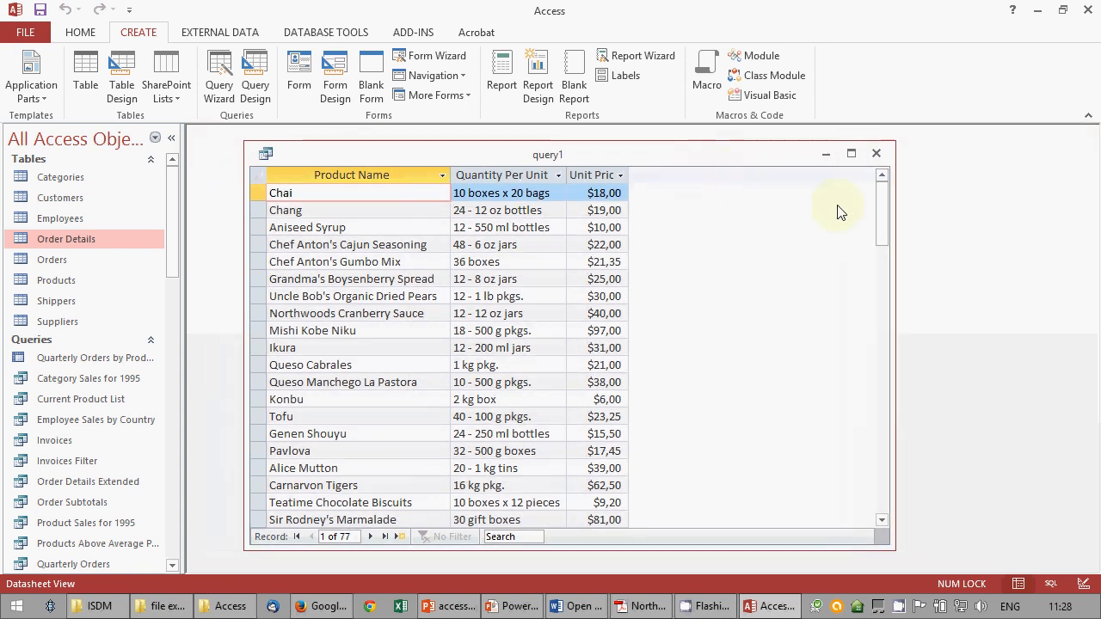
Step: Select the product name of the ninth record and browse down through the query1 results
drag(885, 211, 872, 154)
click(365, 333)
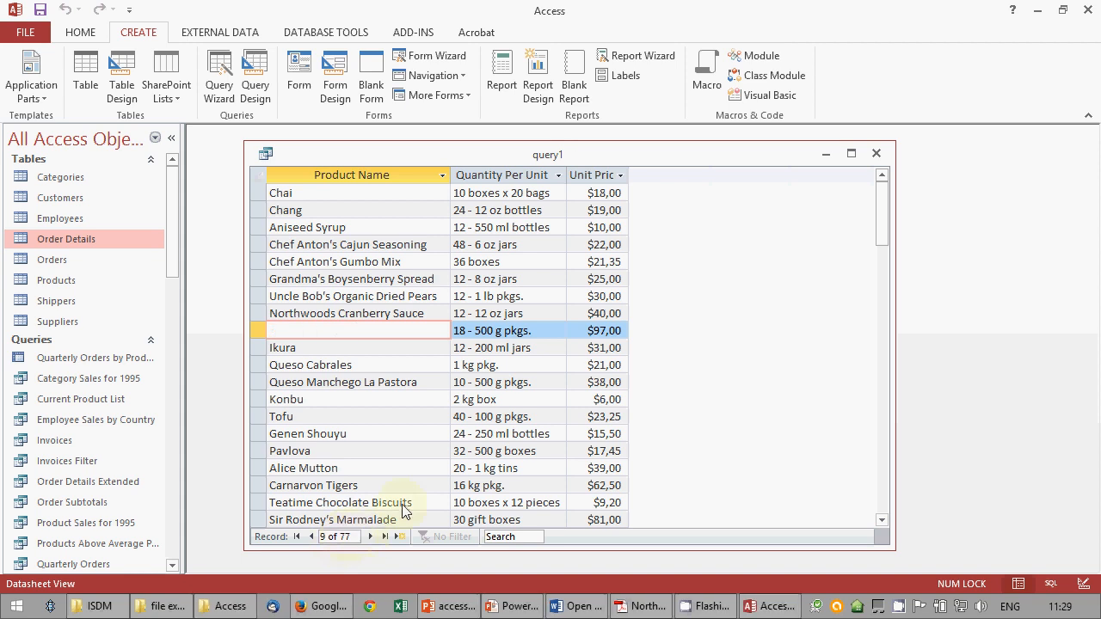
scroll(404, 511, down, 12)
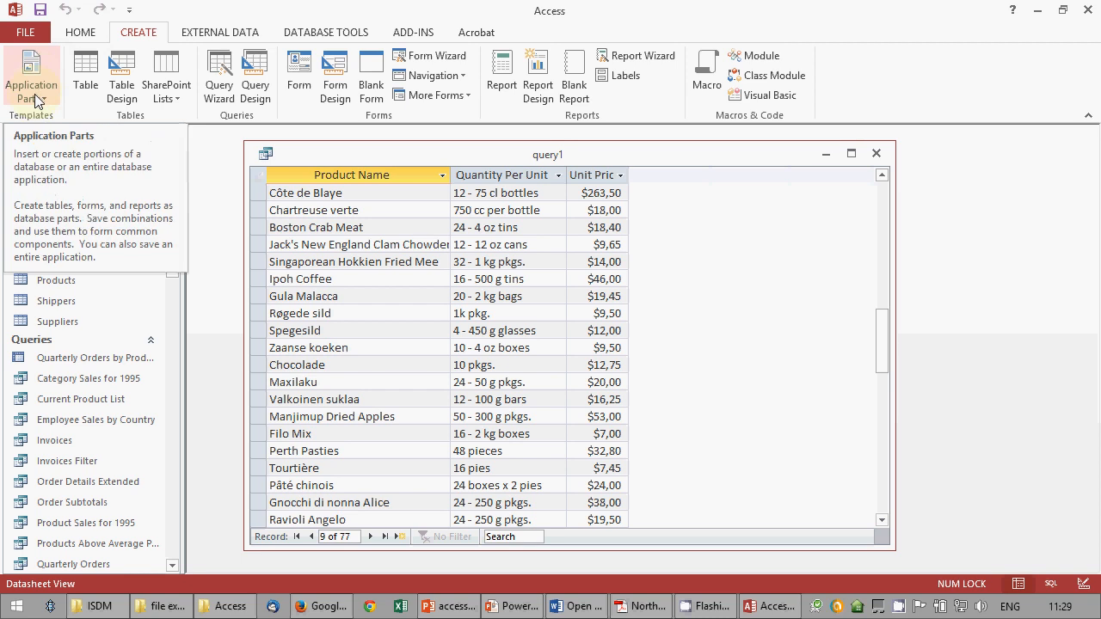
Step: Show query1 in Design View and enlarge its design grid by raising the divider above it
click(80, 35)
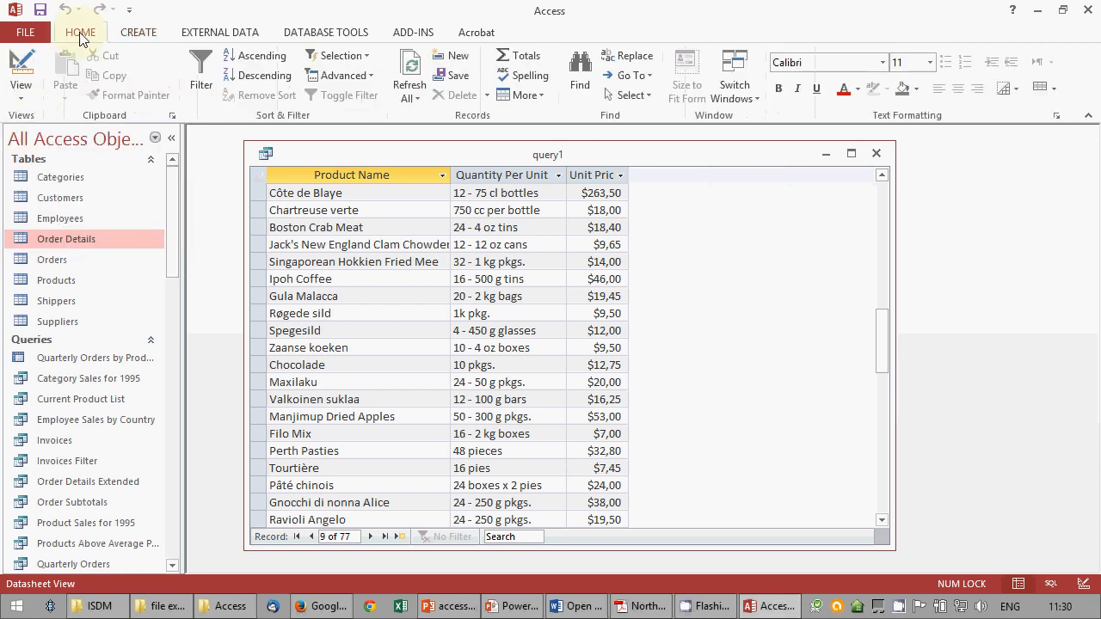
click(23, 76)
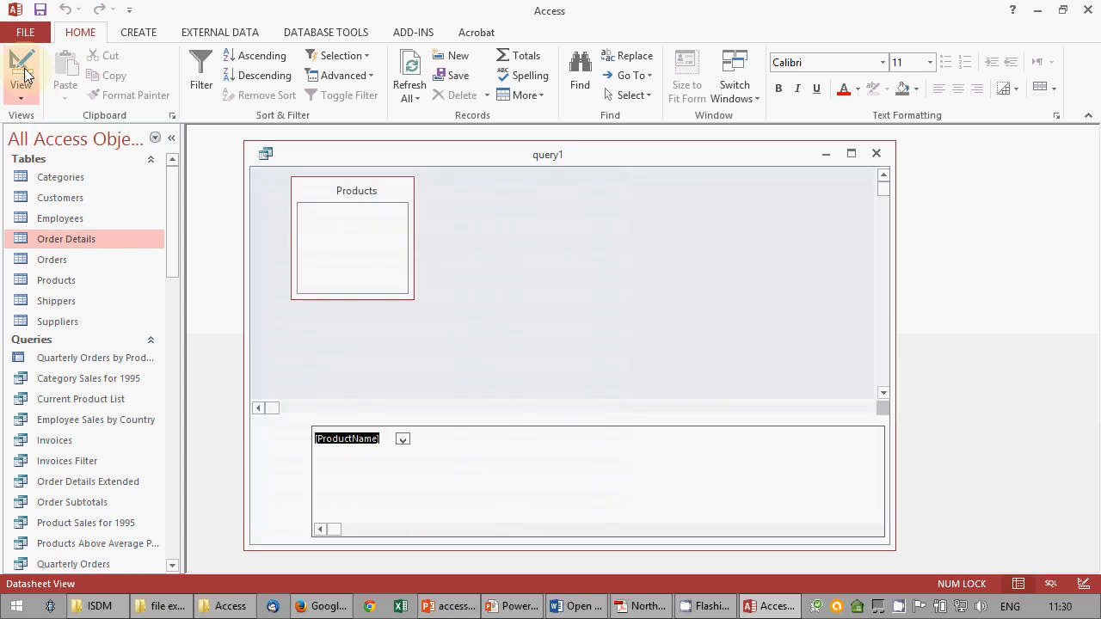
drag(420, 154, 419, 158)
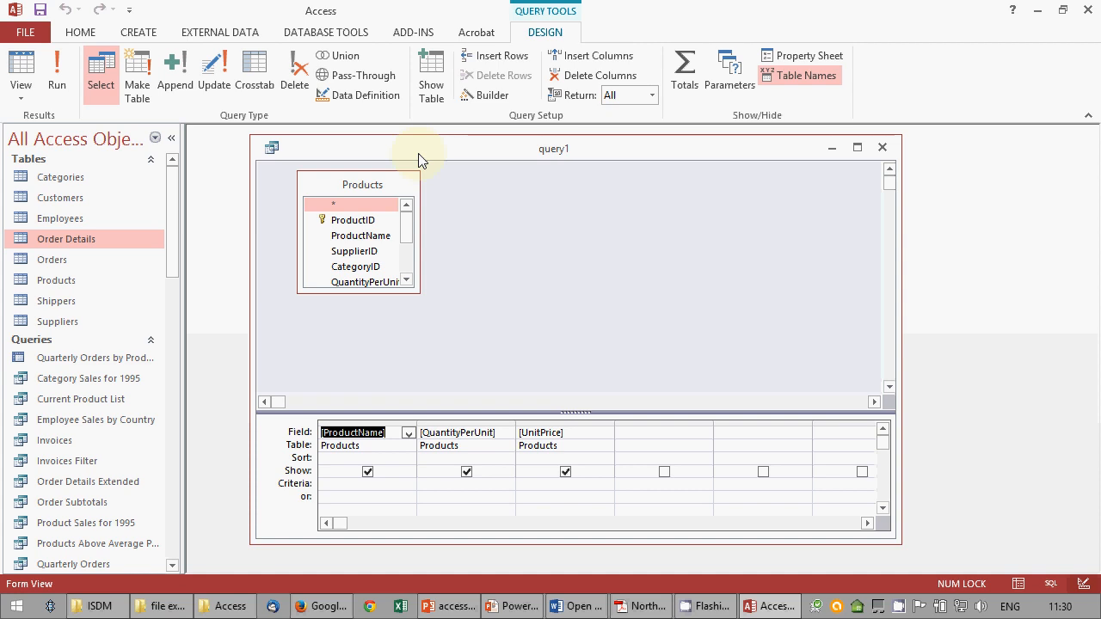
drag(425, 412, 435, 379)
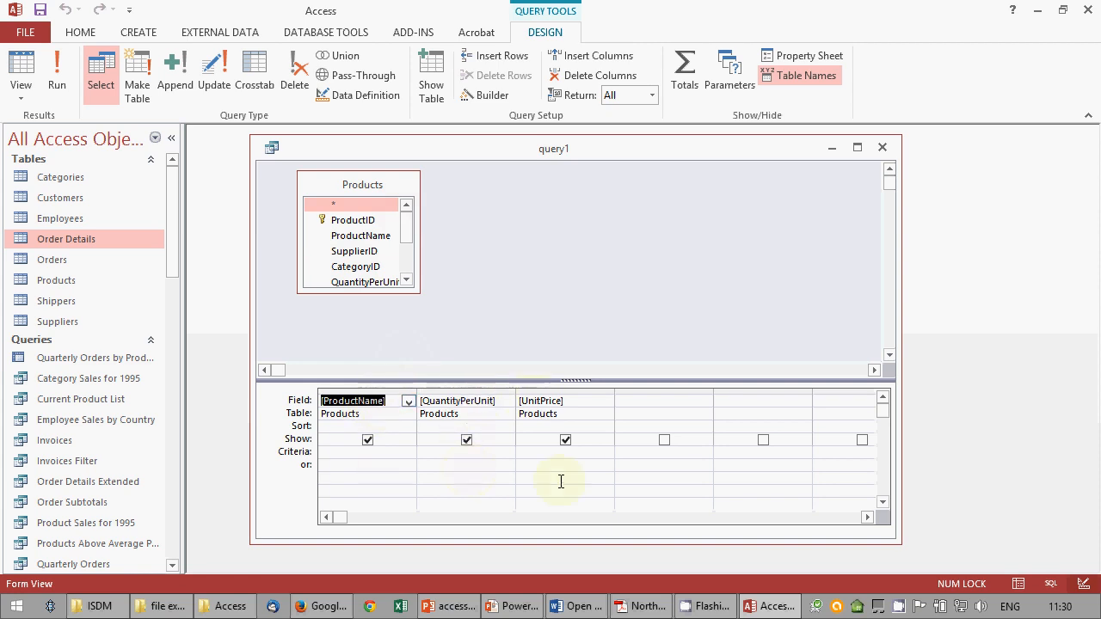
Step: Cut the UnitPrice column from the query design grid, enlarge the Products field list and add UnitPrice back from it
click(594, 393)
right_click(590, 393)
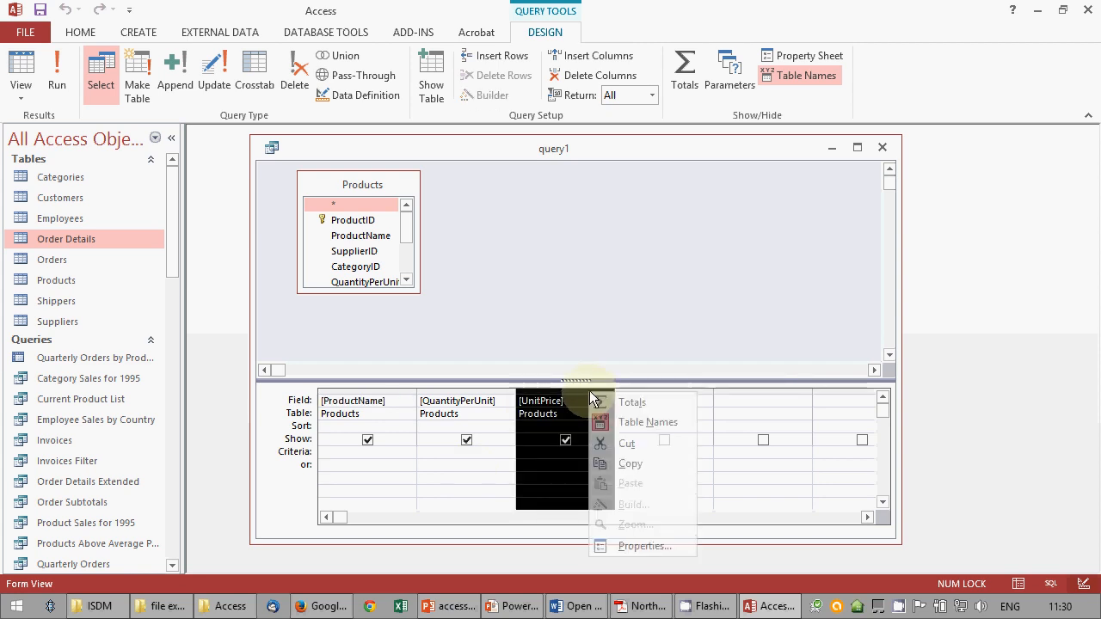
click(623, 447)
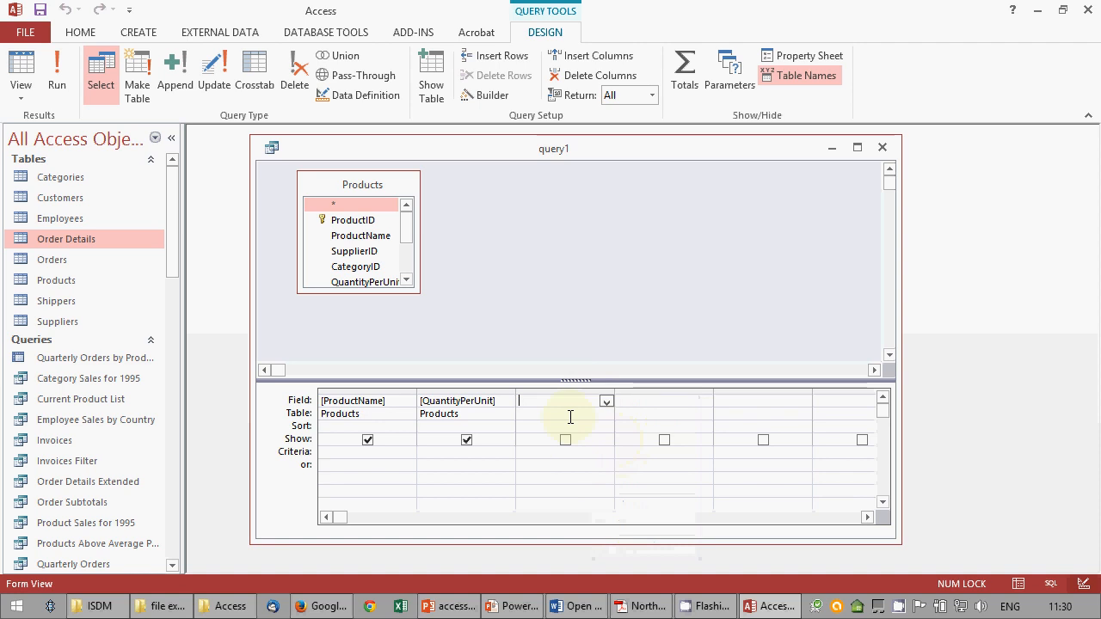
drag(418, 292, 459, 340)
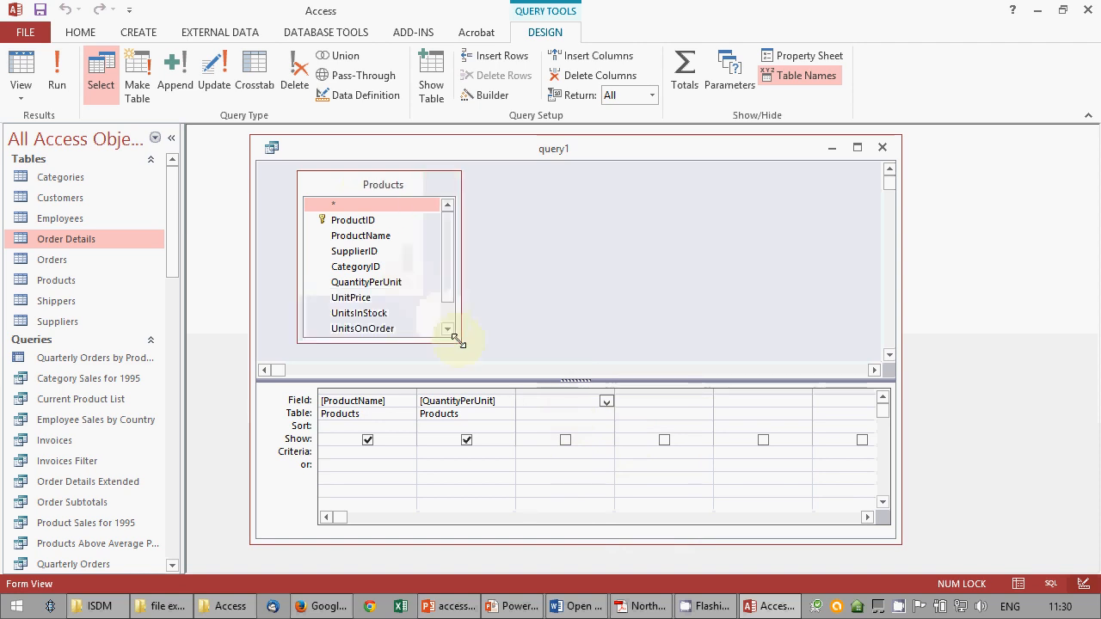
drag(358, 299, 544, 402)
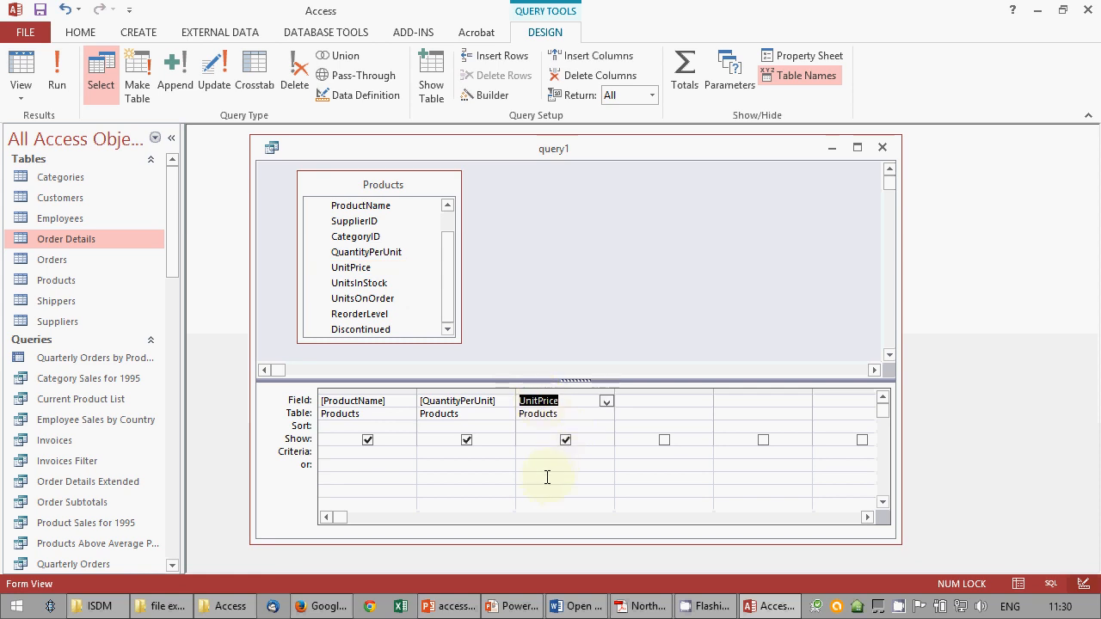
Step: Set the UnitPrice column of query1 to sort in ascending order
click(558, 417)
click(593, 427)
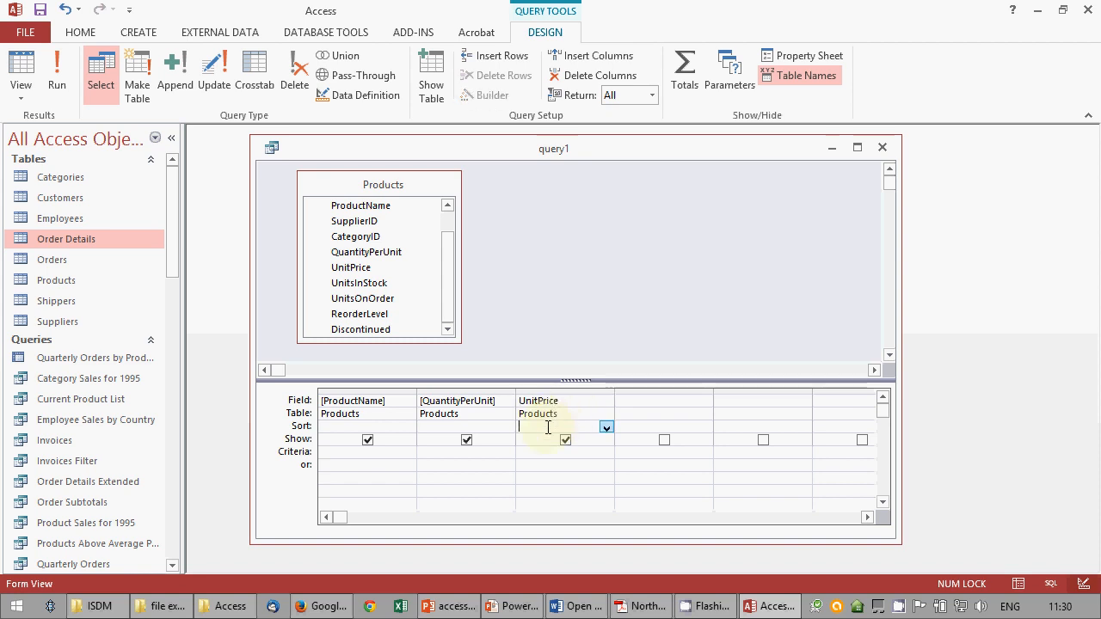
click(607, 427)
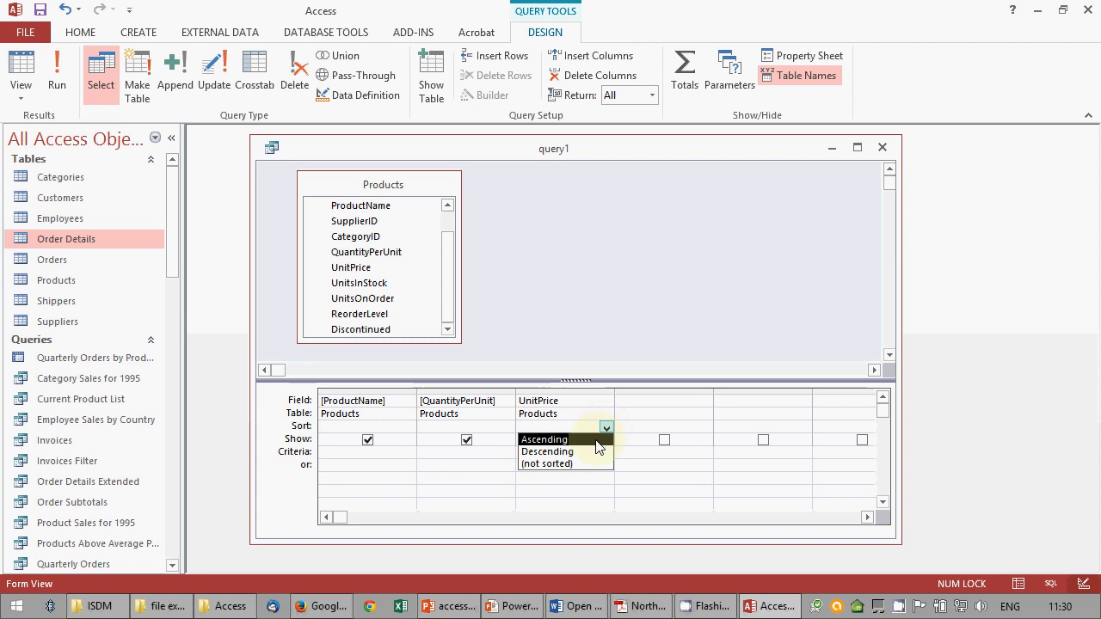
click(596, 440)
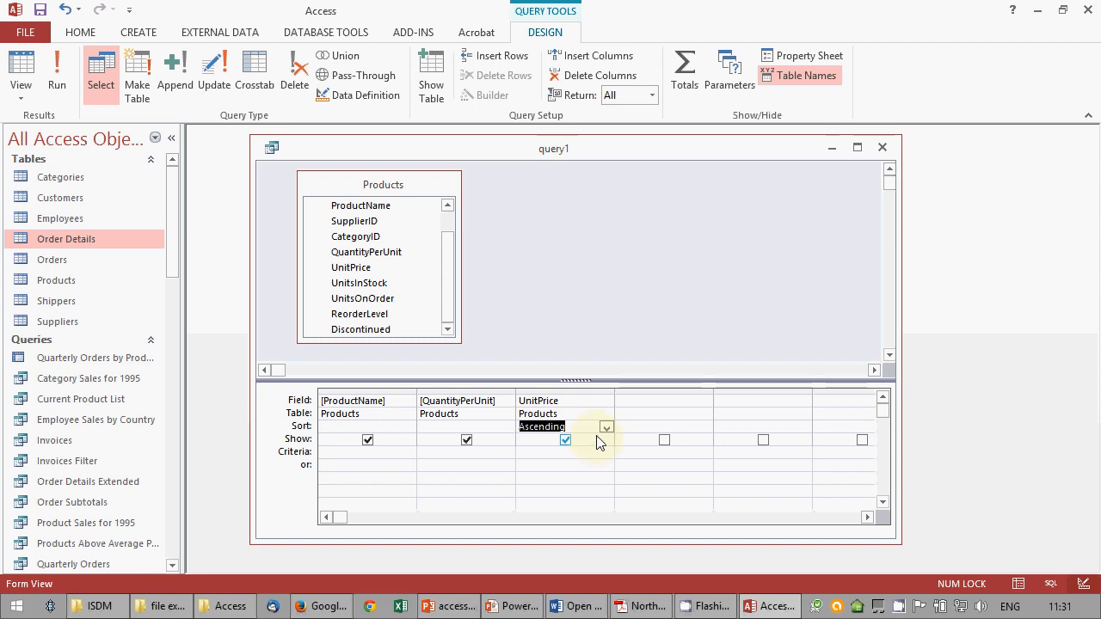
Step: Try an ascending sort on the ProductName column and reset it to not sorted
click(409, 427)
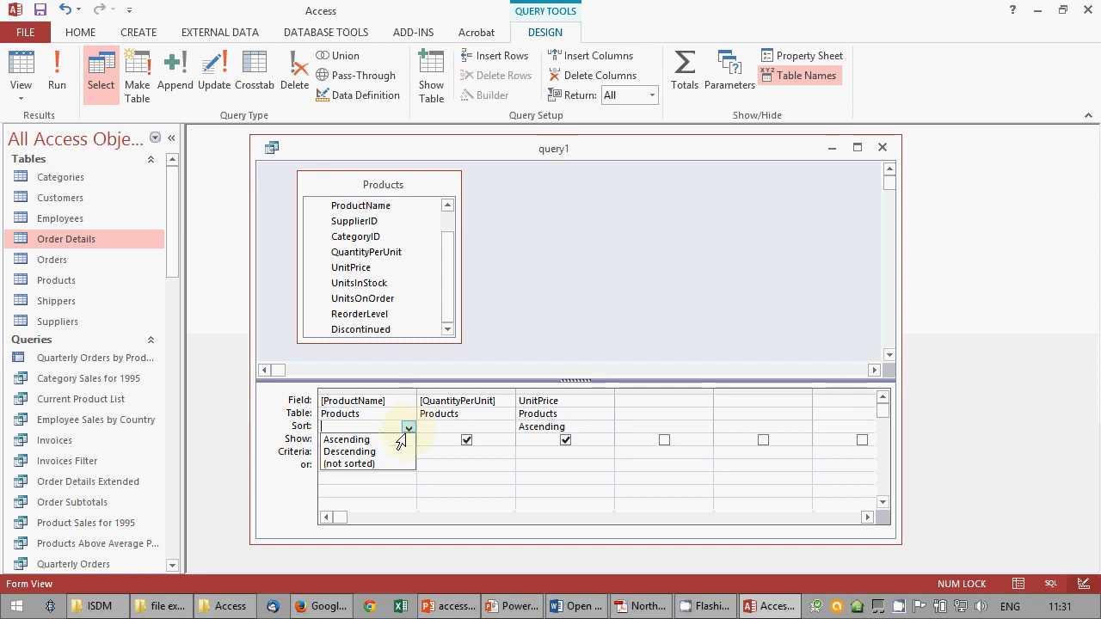
click(401, 441)
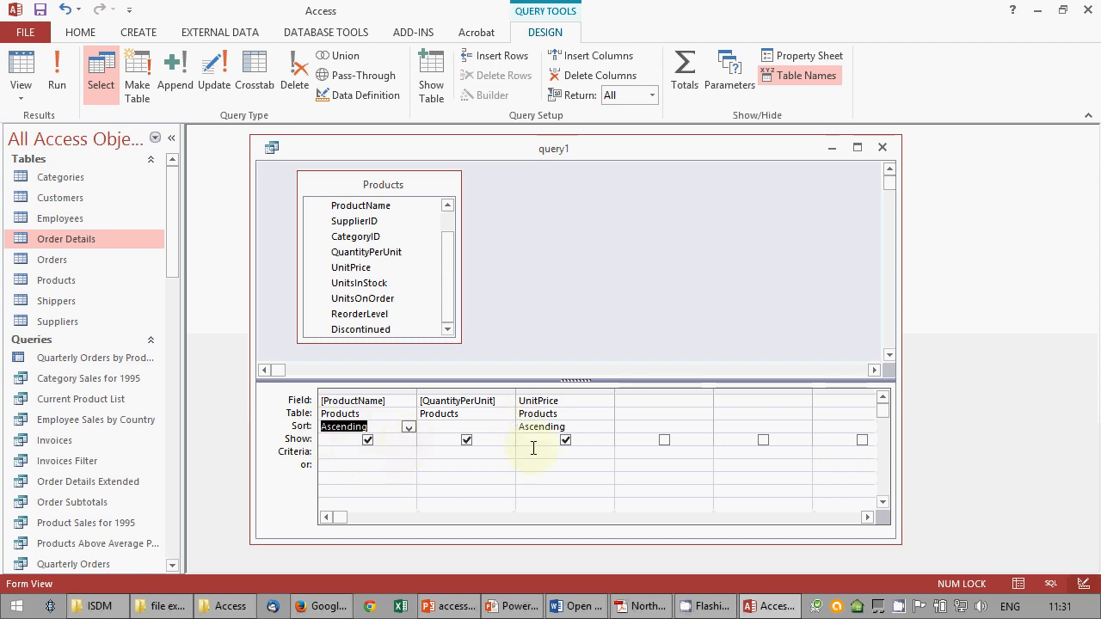
click(397, 391)
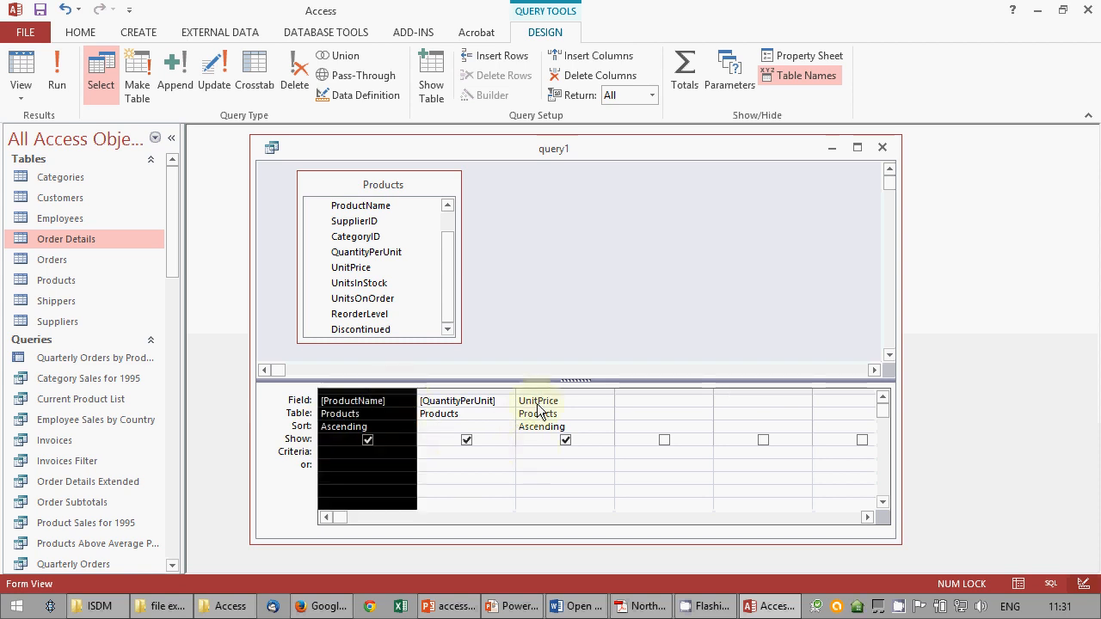
click(410, 427)
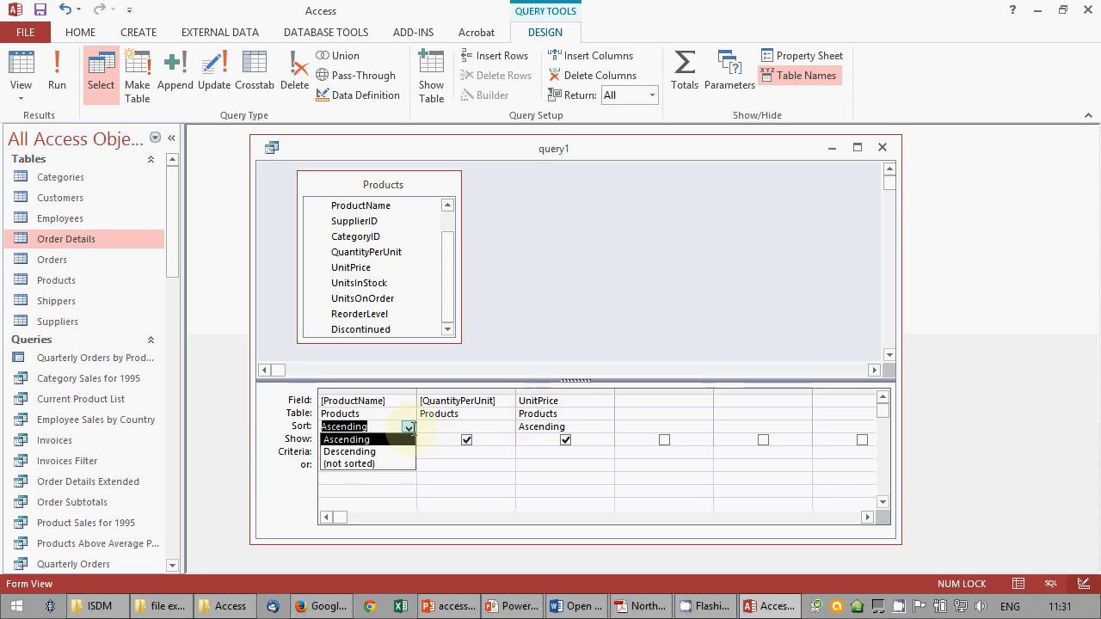
click(368, 465)
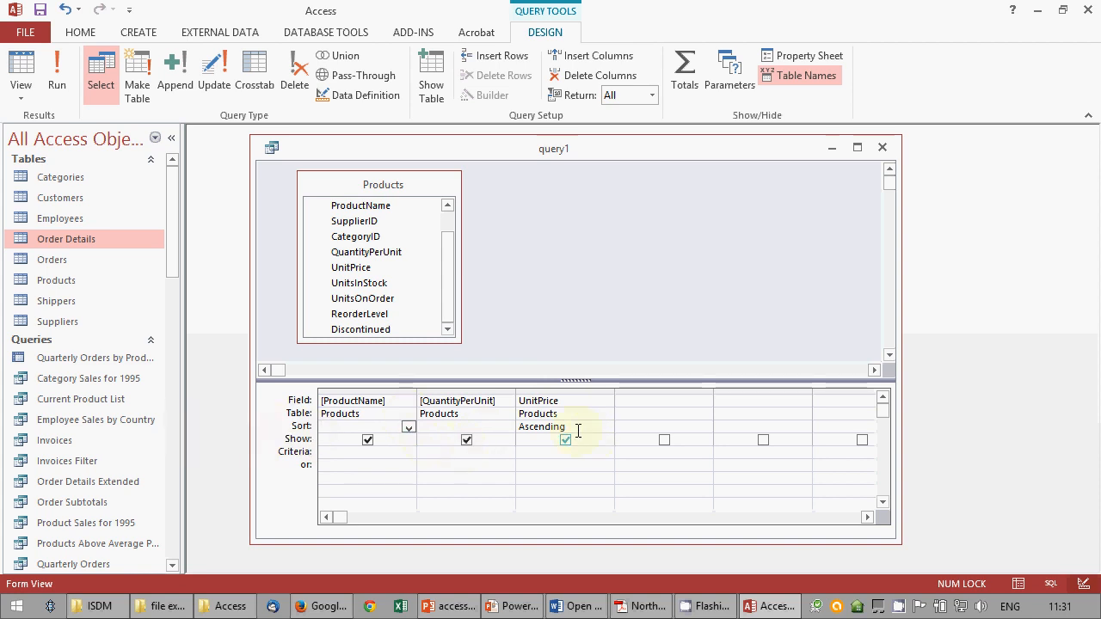
Step: Run query1 and look through the product records sorted by unit price
click(57, 71)
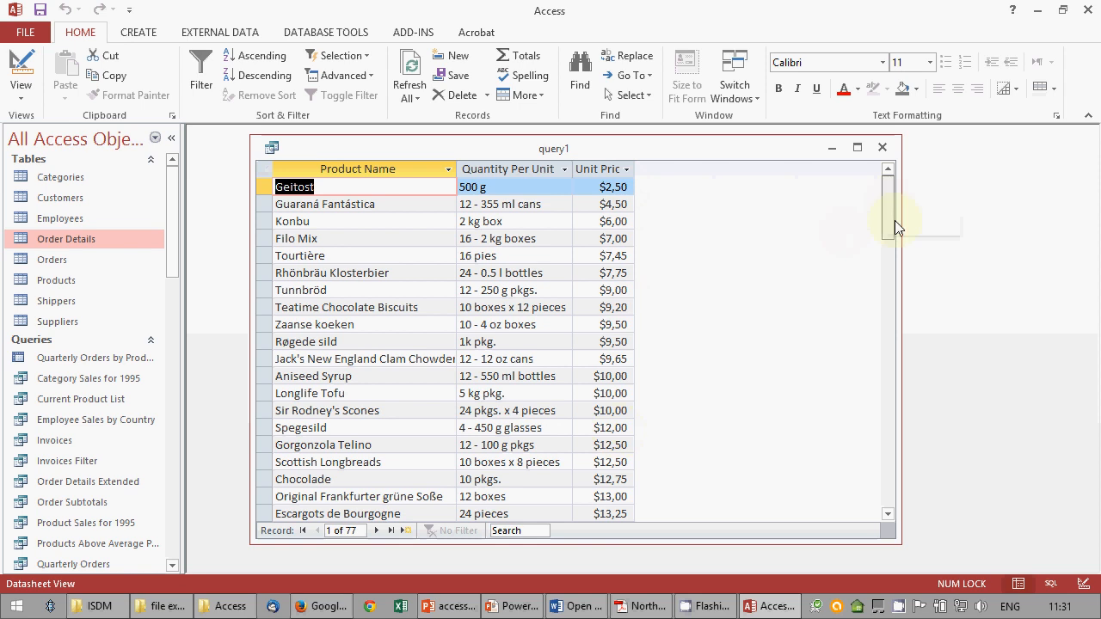
scroll(895, 227, down, 2)
drag(902, 322, 870, 159)
click(344, 189)
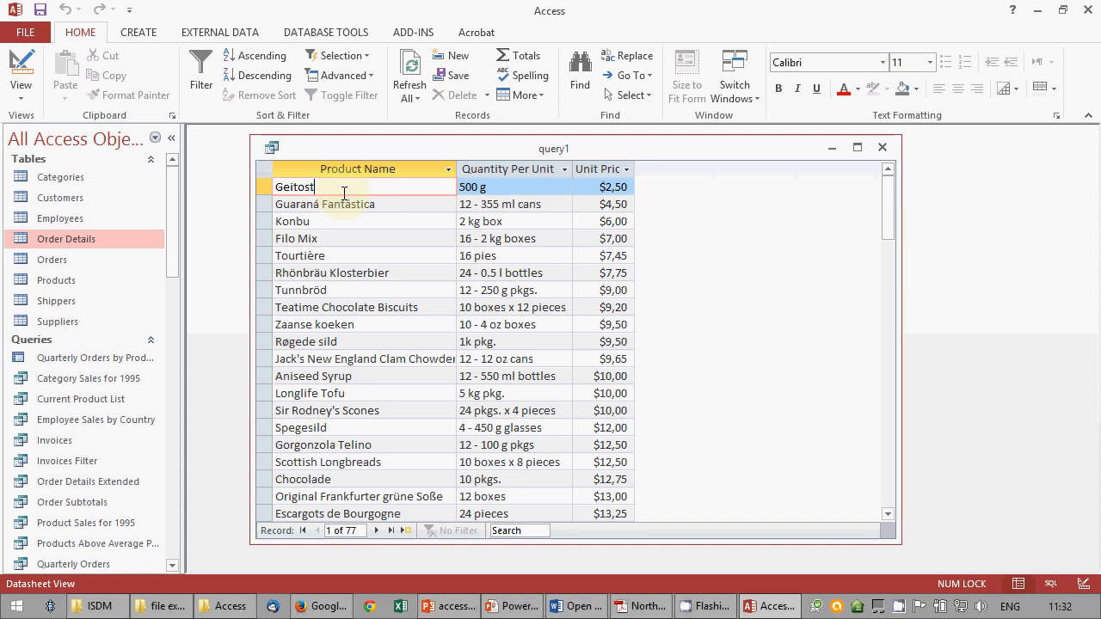
Step: Reset the UnitPrice column of query1 to not sorted and sort the ProductName column in ascending order
click(24, 66)
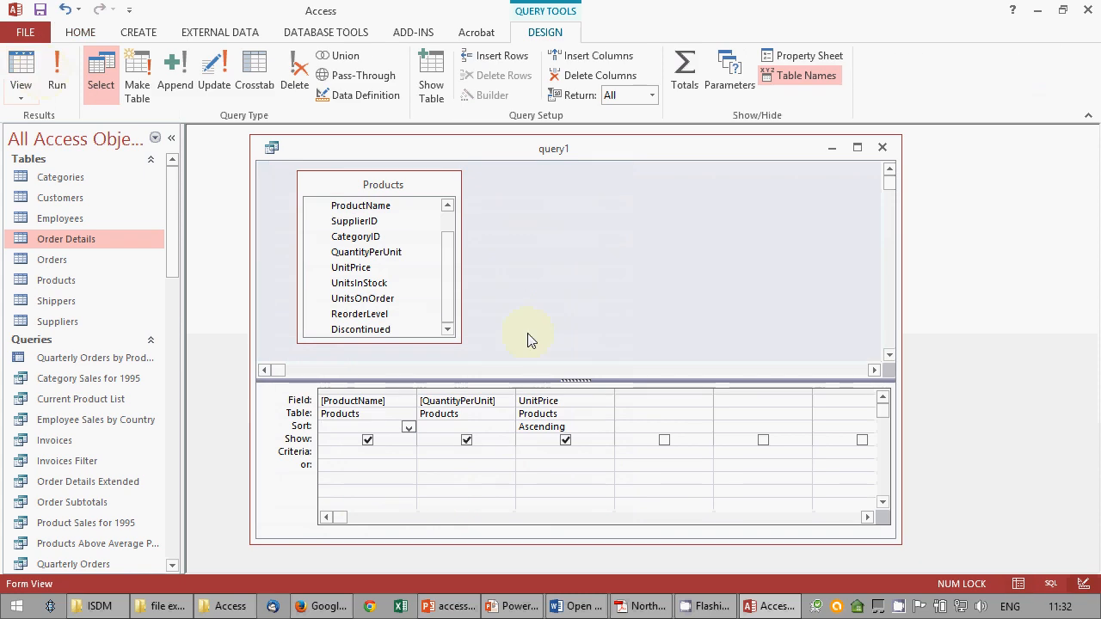
click(605, 428)
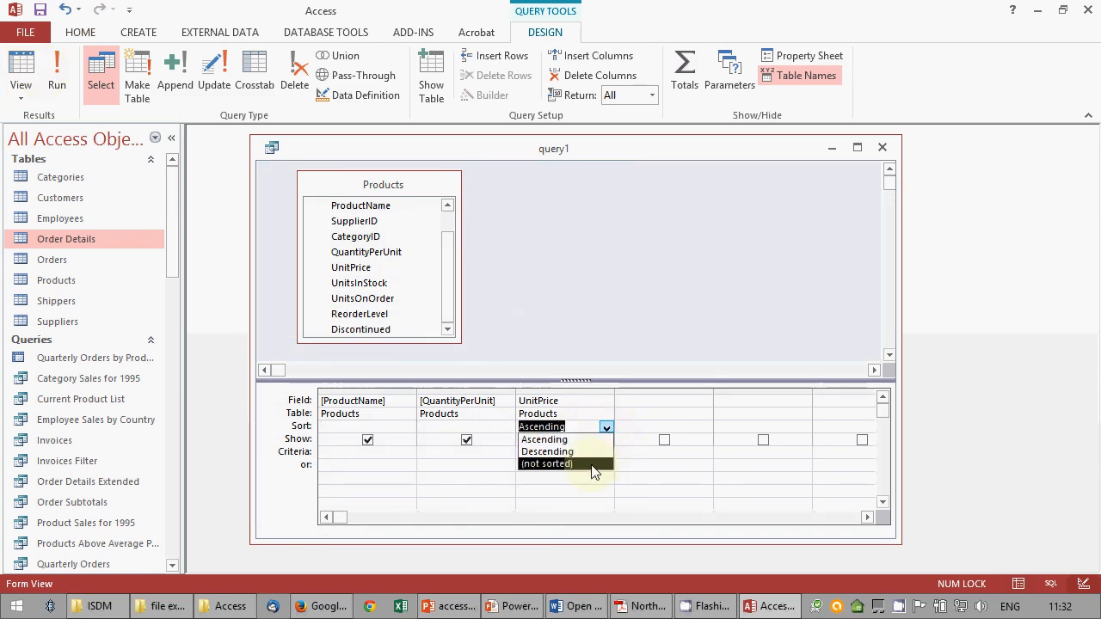
click(568, 465)
click(408, 428)
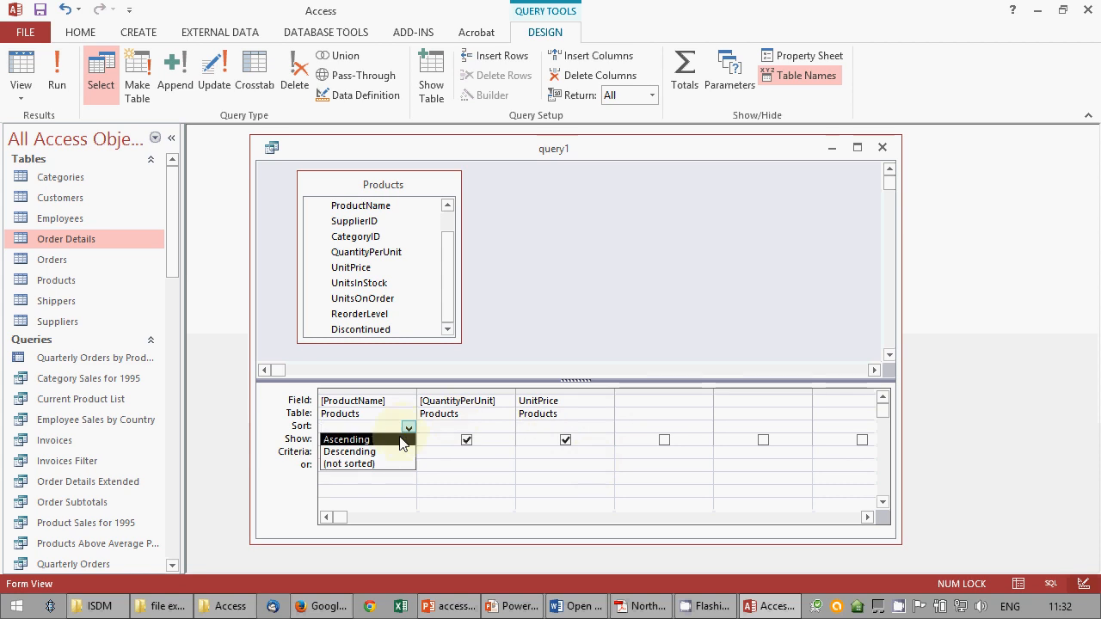
click(400, 440)
click(405, 467)
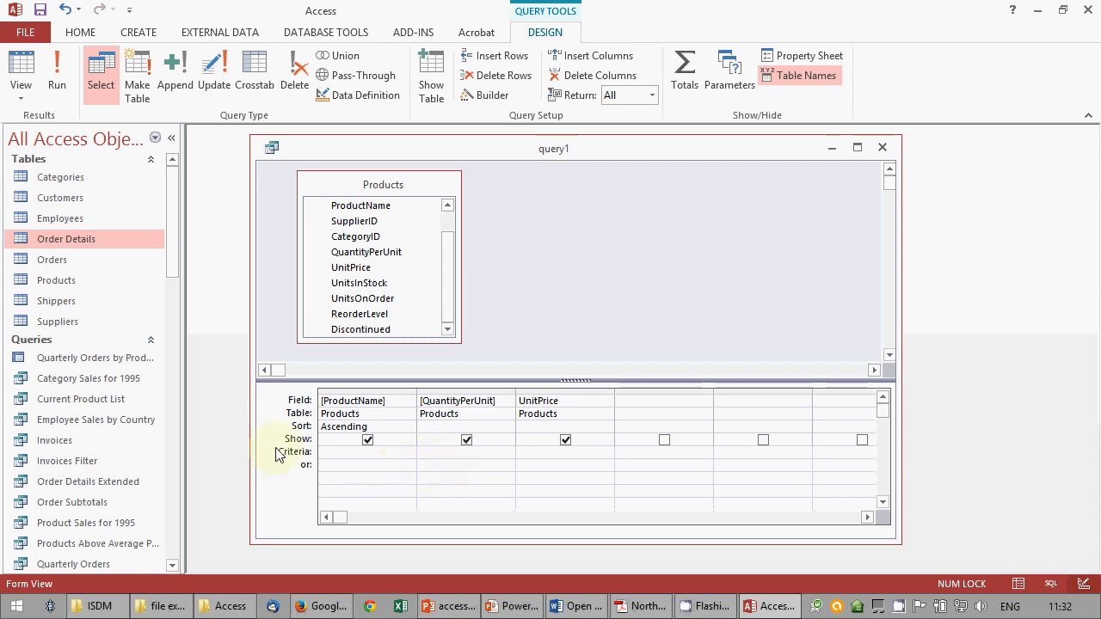
Step: Set the UnitPrice criterion to >20, then run query1 and look through the resulting records
click(530, 452)
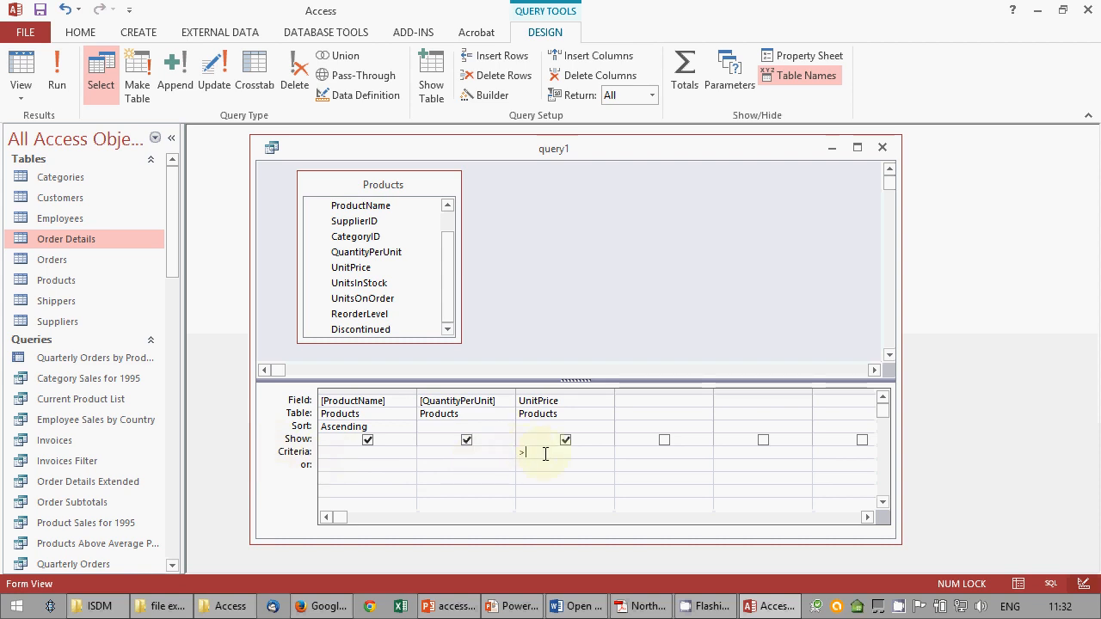
text(>20)
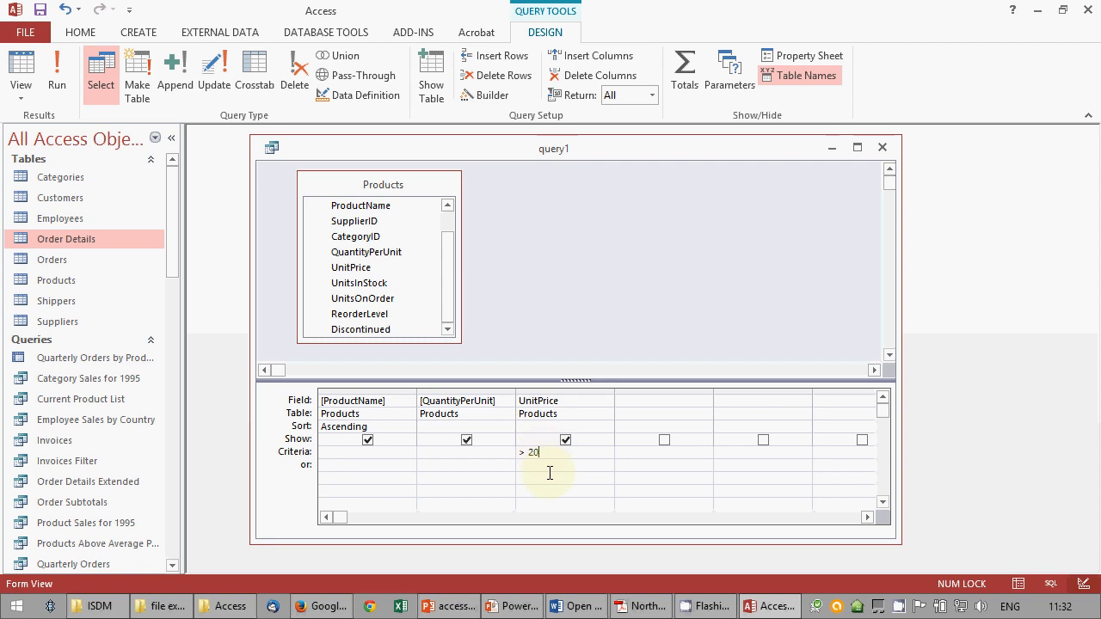
click(549, 476)
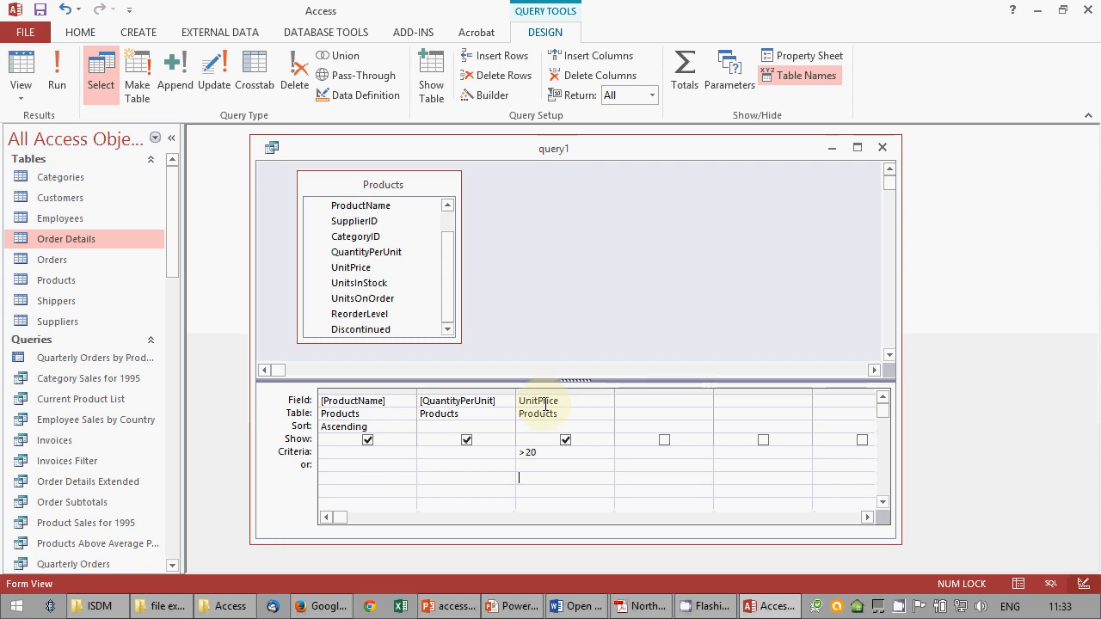
click(57, 71)
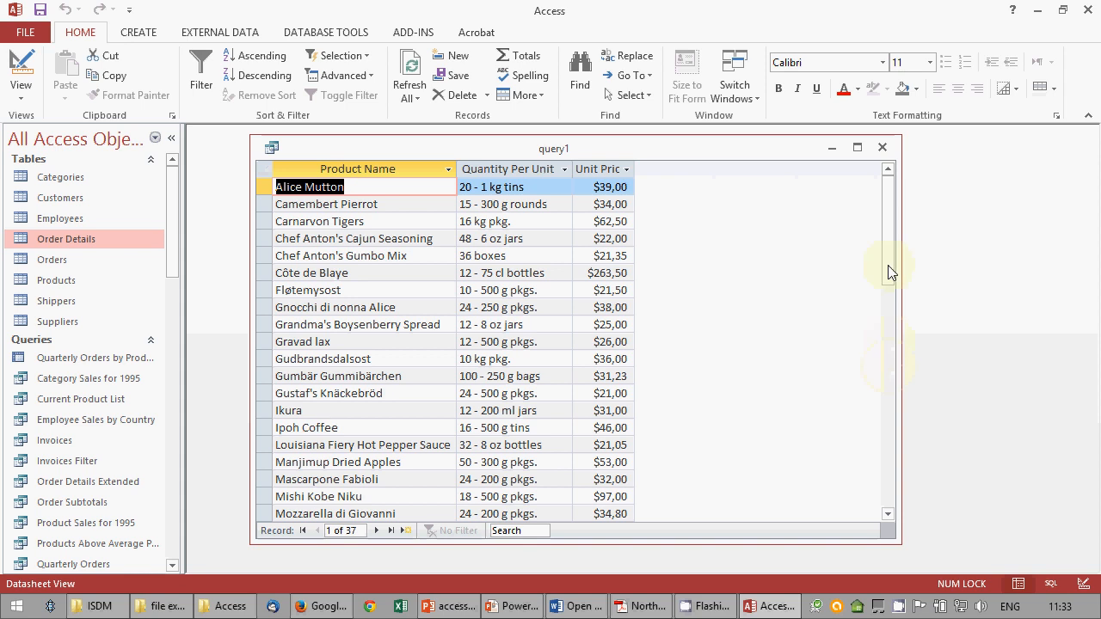
key(Delete)
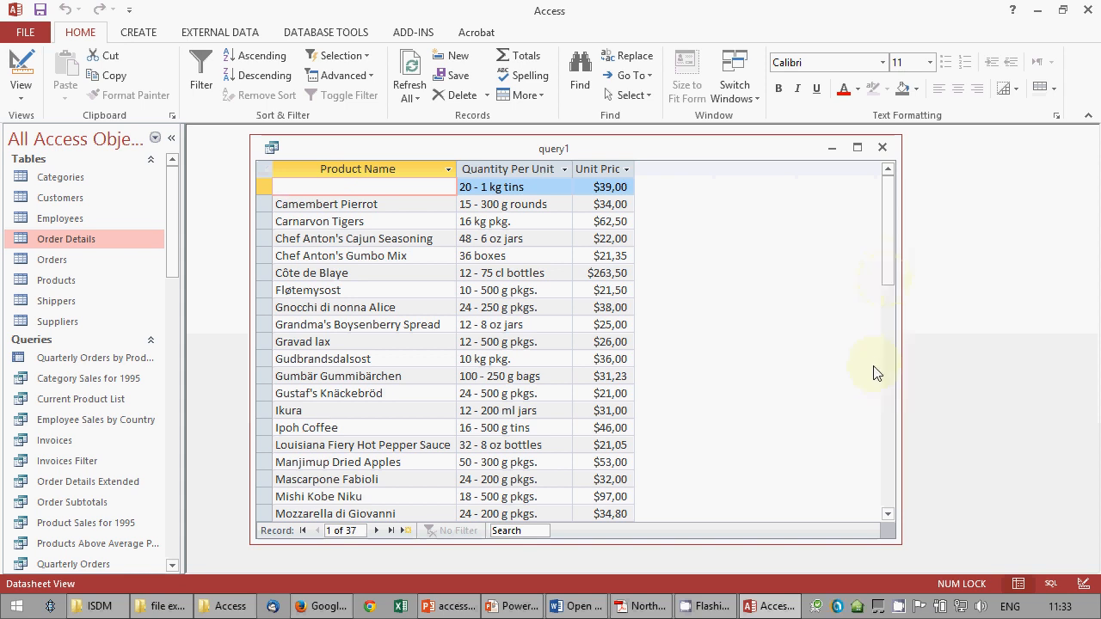
drag(890, 245, 891, 306)
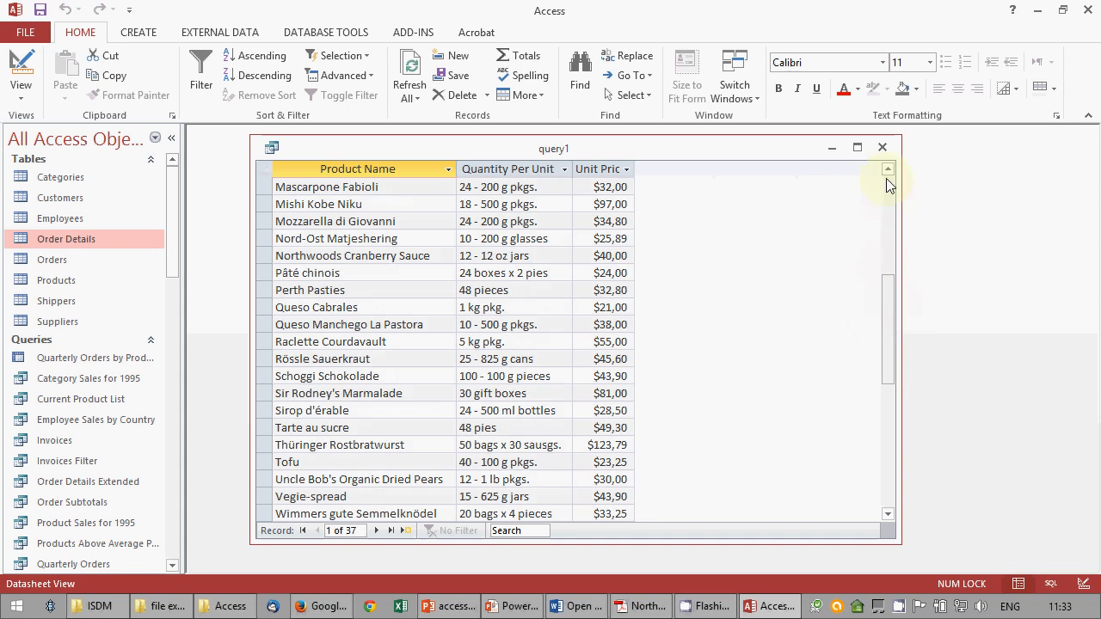
Step: Add UnitPrice to the design grid a second time with the criterion <40 and run query1
click(19, 64)
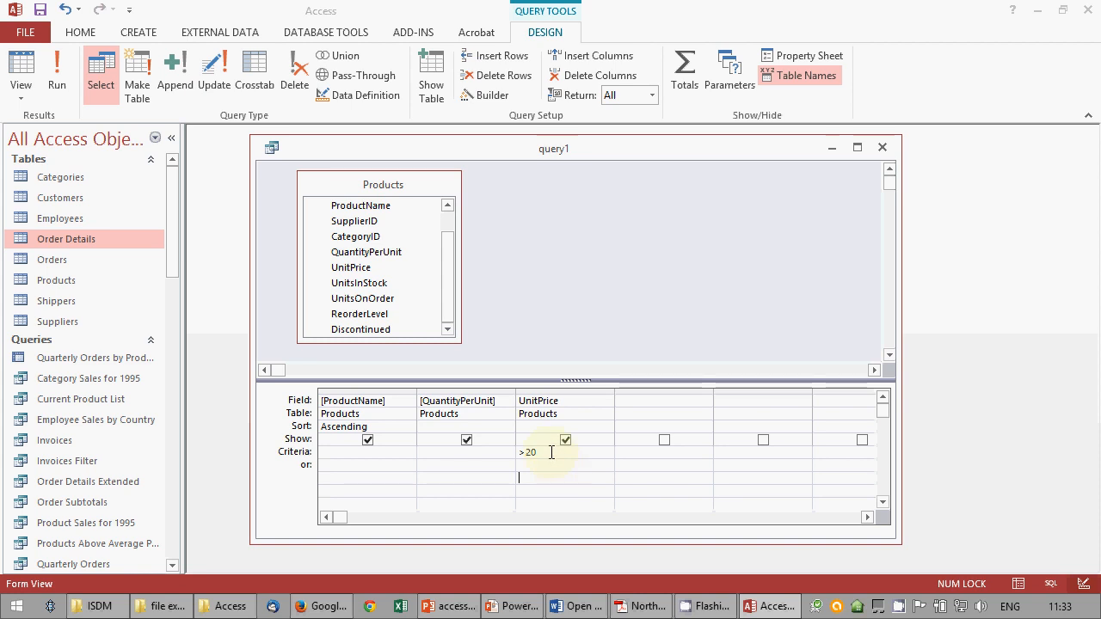
drag(551, 452, 487, 453)
click(557, 454)
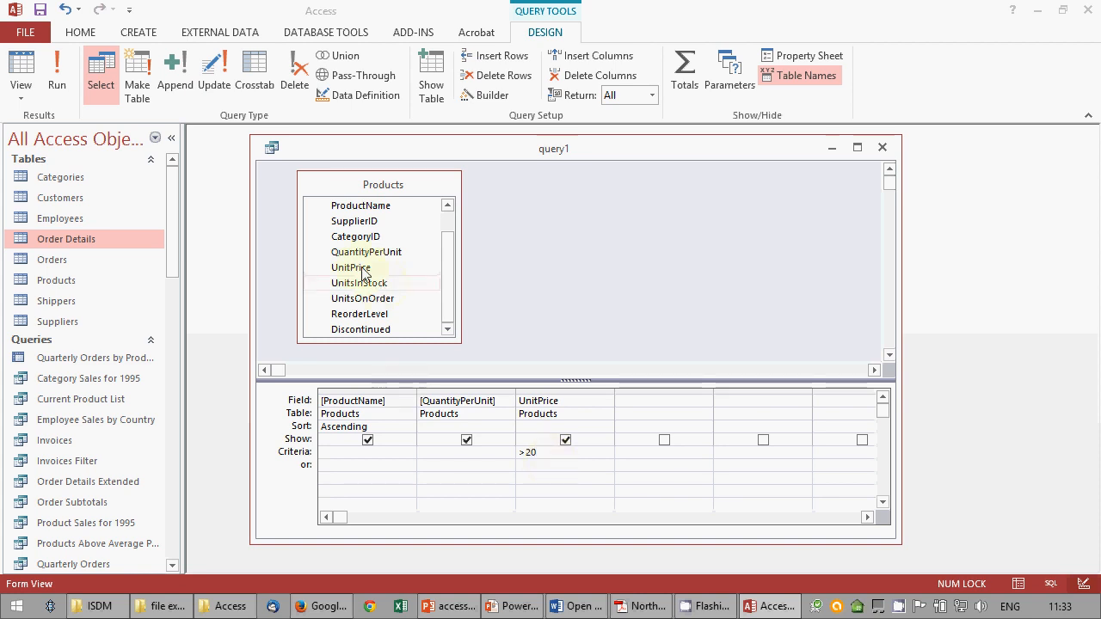
drag(362, 273, 667, 425)
click(646, 453)
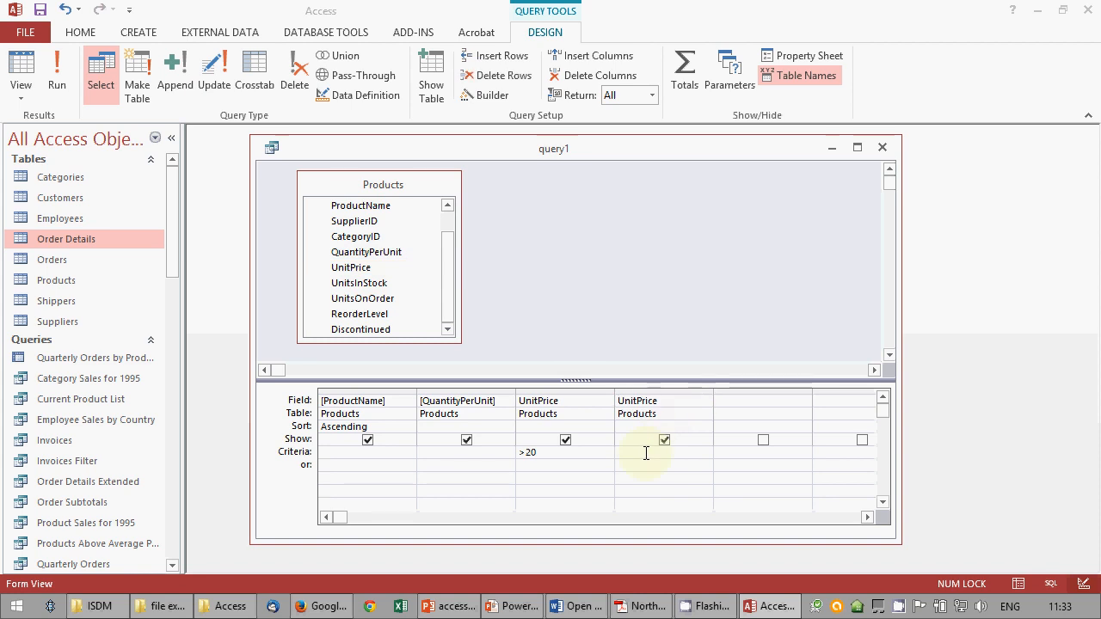
text(< 40)
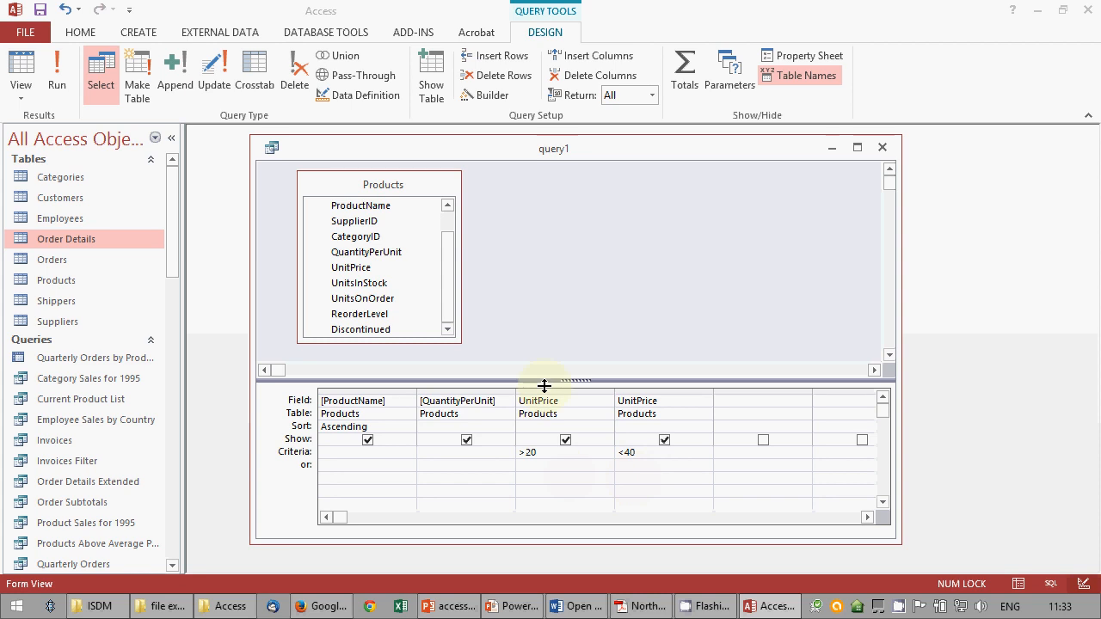
click(57, 81)
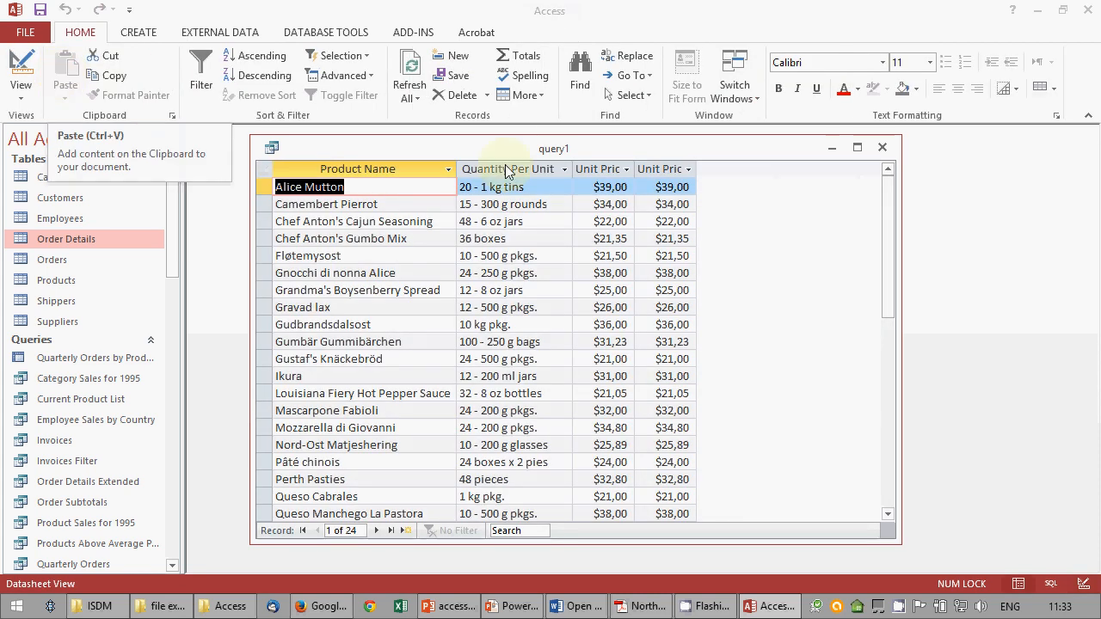
Step: Hide the second UnitPrice column from the results, run query1 and return to its design
click(21, 64)
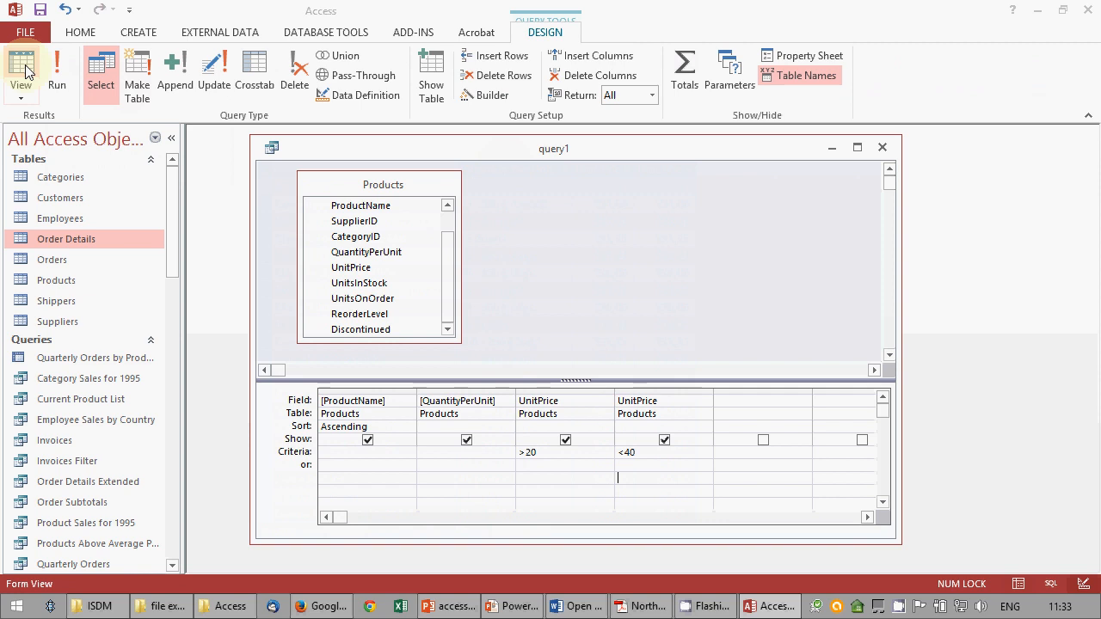
click(666, 442)
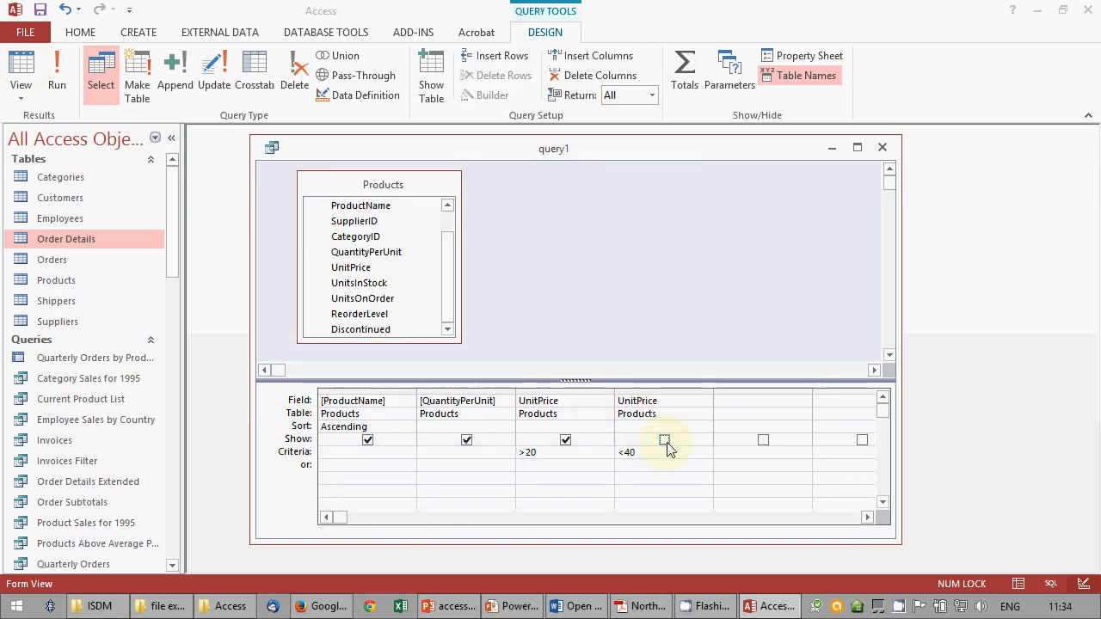
click(669, 475)
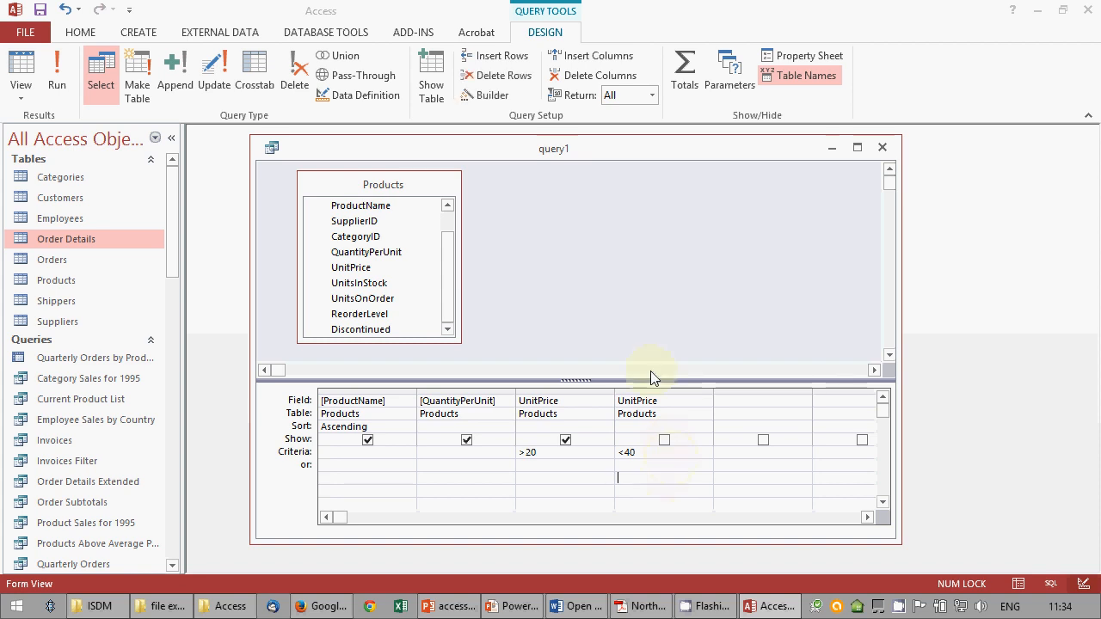
click(57, 86)
click(26, 76)
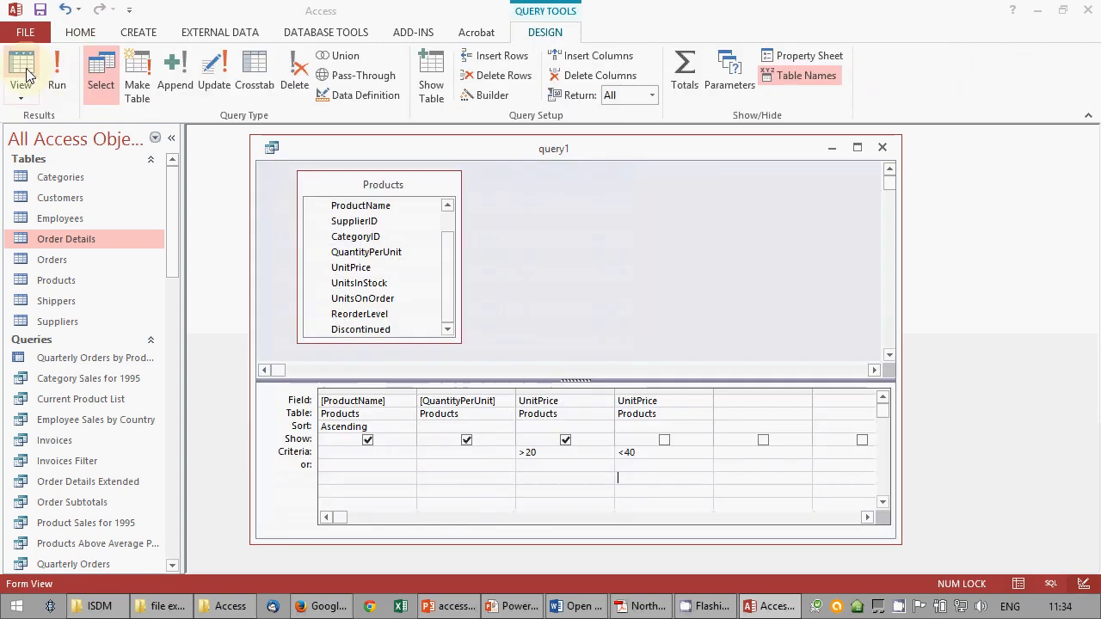
Step: Cut the second UnitPrice column, the one with the criterion <40, from the design grid
click(662, 391)
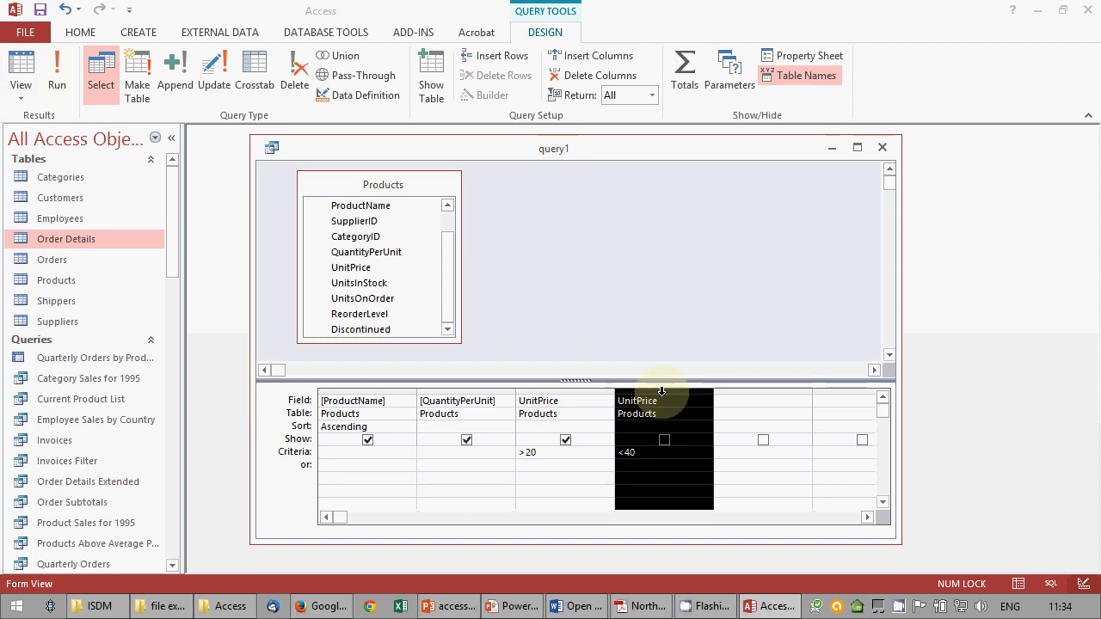
right_click(662, 392)
click(688, 445)
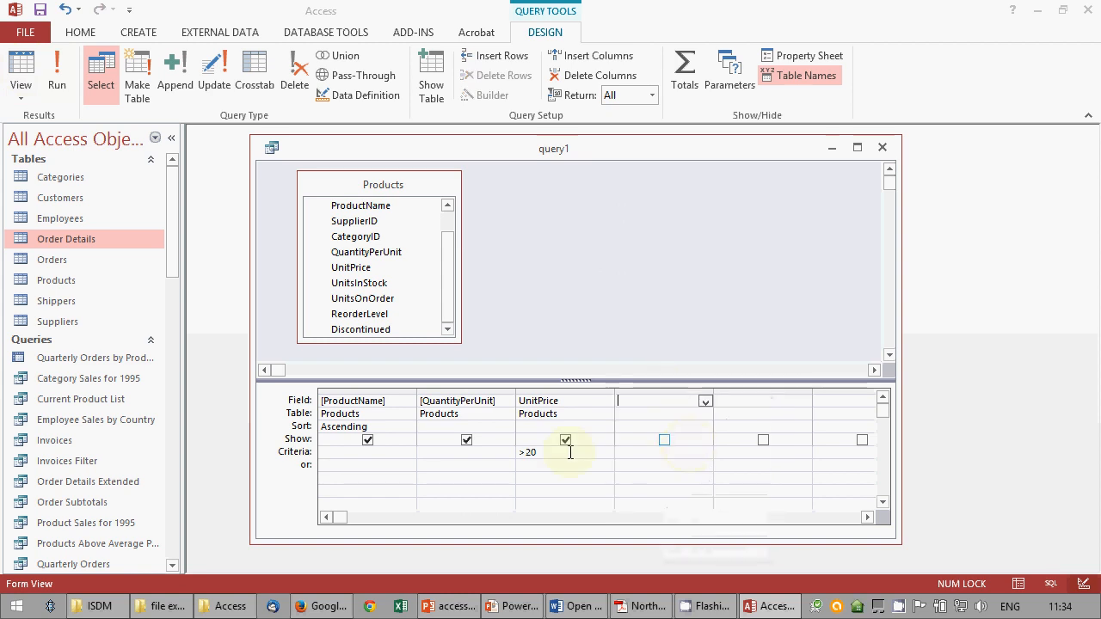
Step: Extend the criterion of the remaining UnitPrice column to >20 And <40 and run query1
click(569, 452)
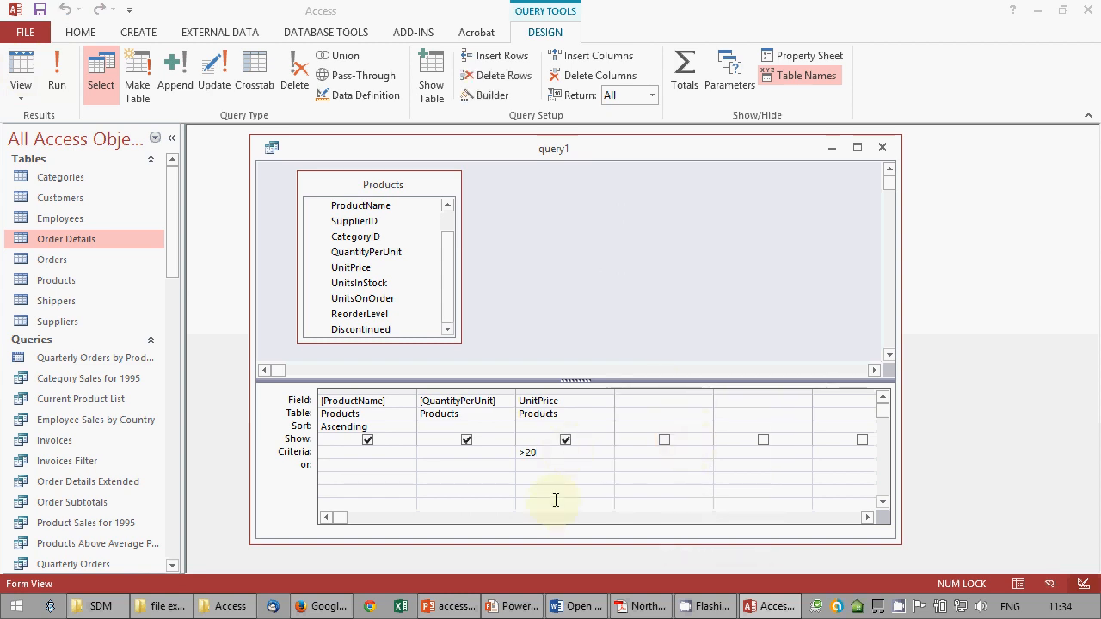
text(and)
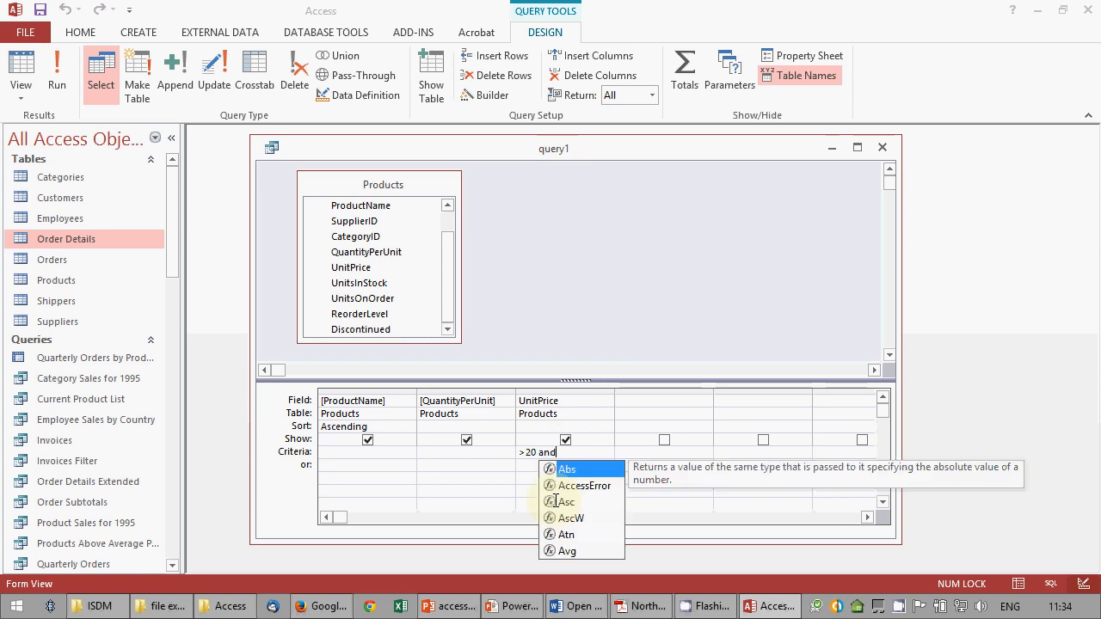
text( < 4)
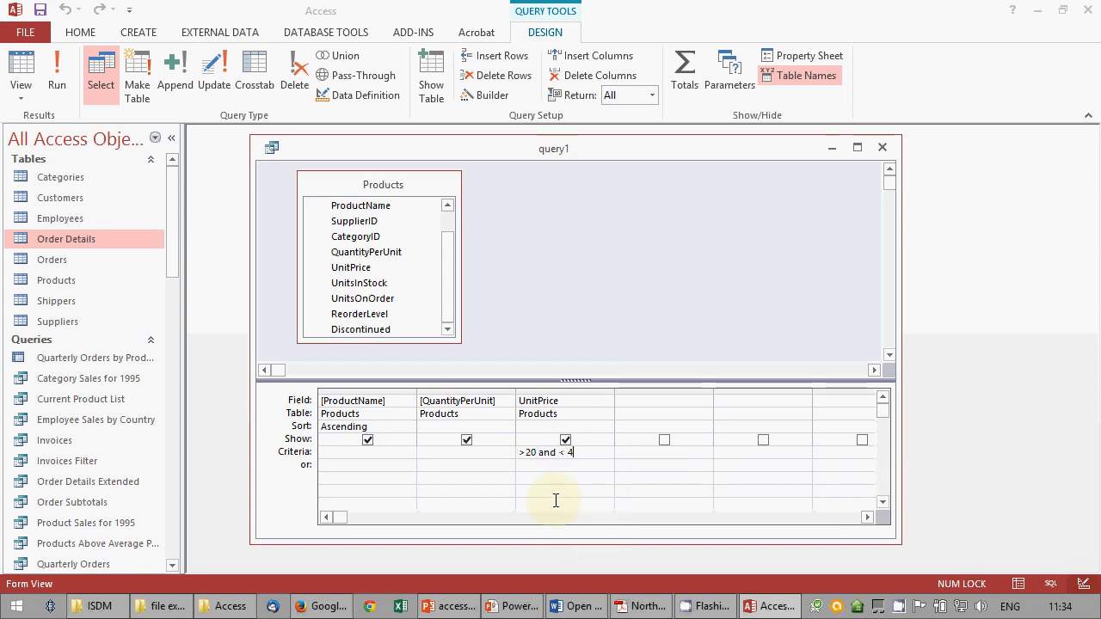
text(0)
click(531, 467)
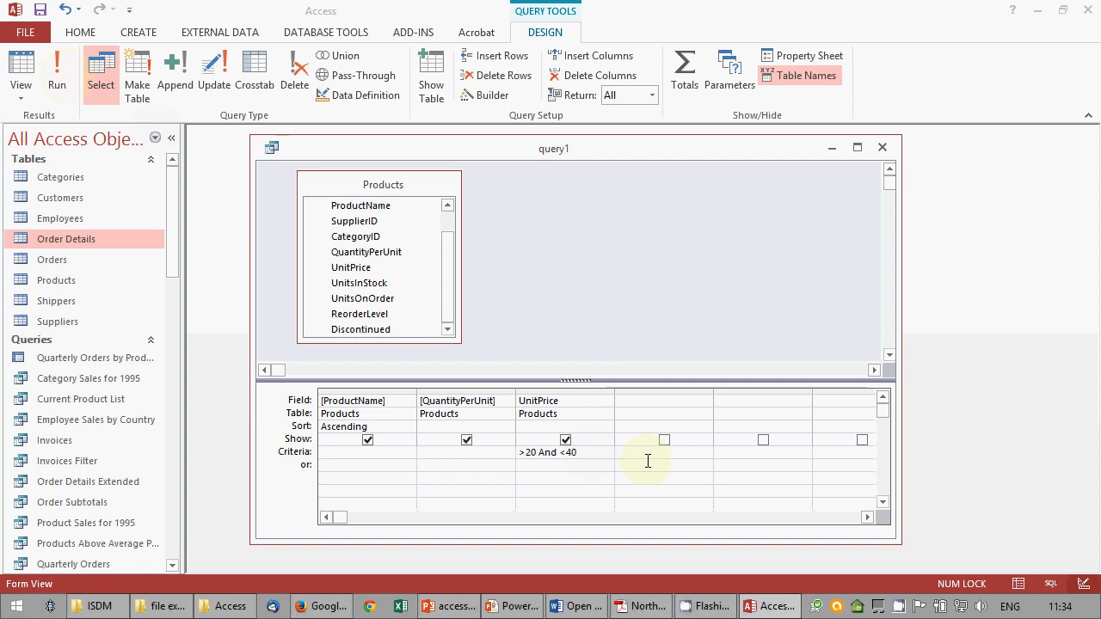
click(54, 77)
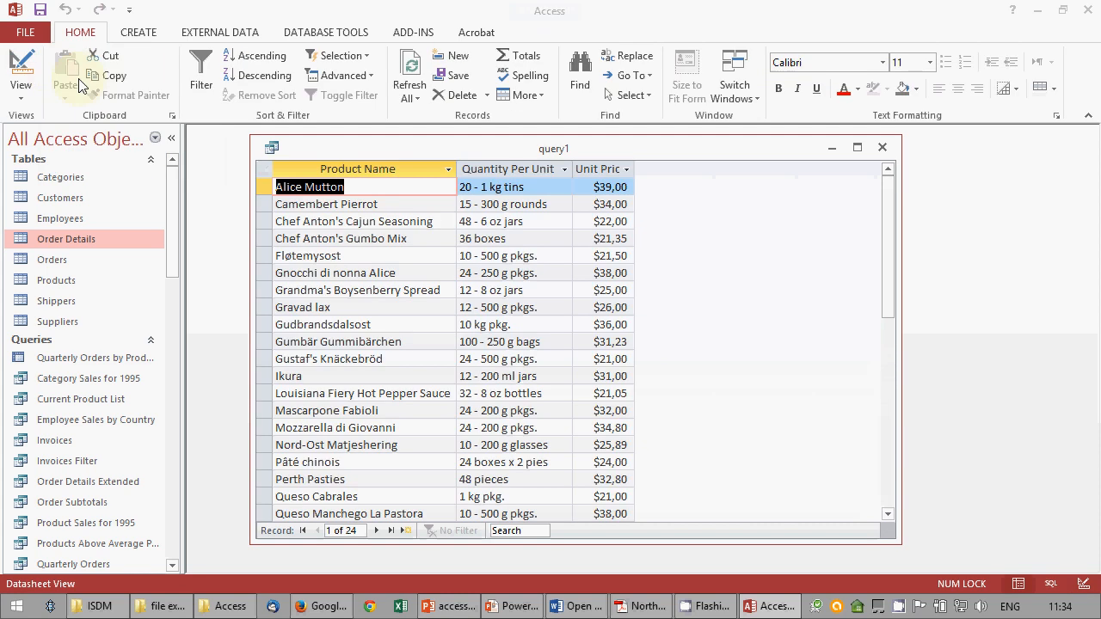
Step: Replace the UnitPrice criterion in the query design with Between 20 And 40 and run query1
click(21, 70)
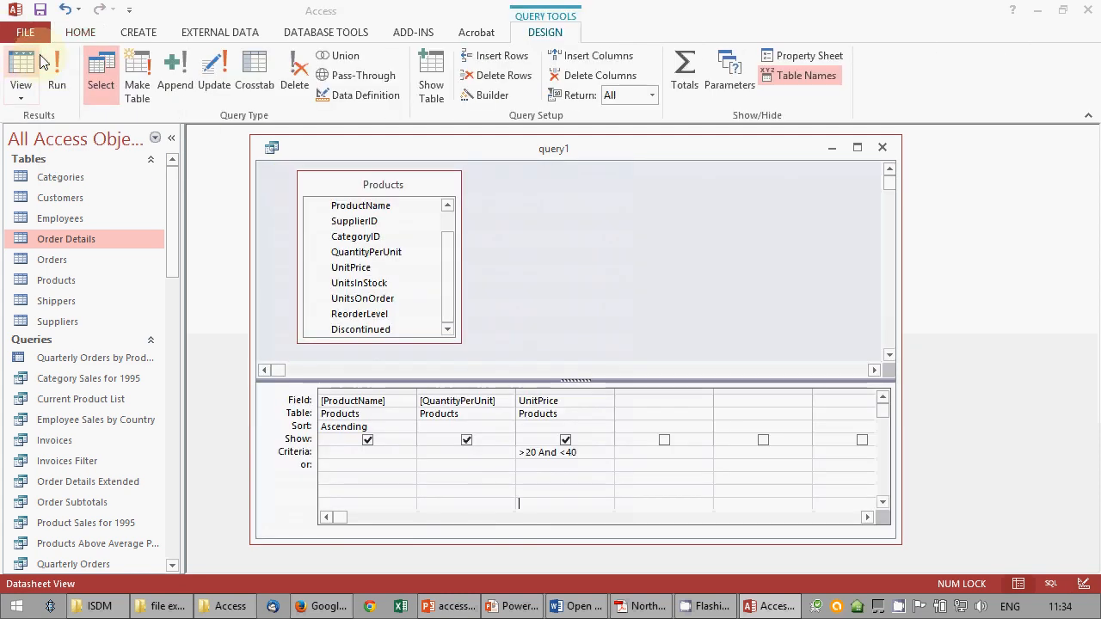
click(593, 454)
drag(593, 454, 502, 449)
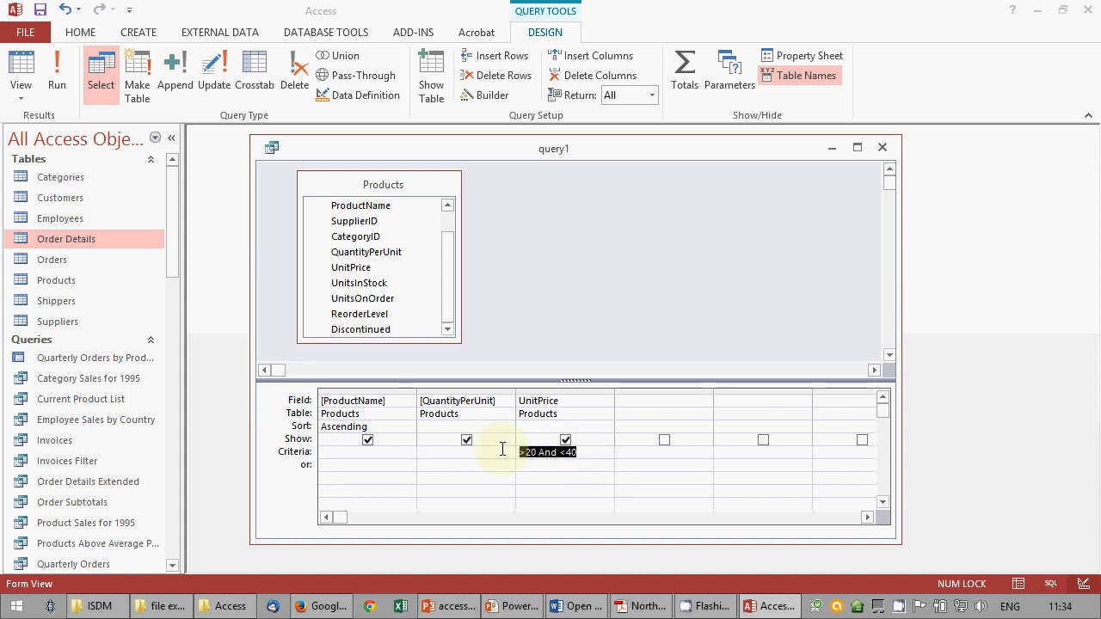
text(between )
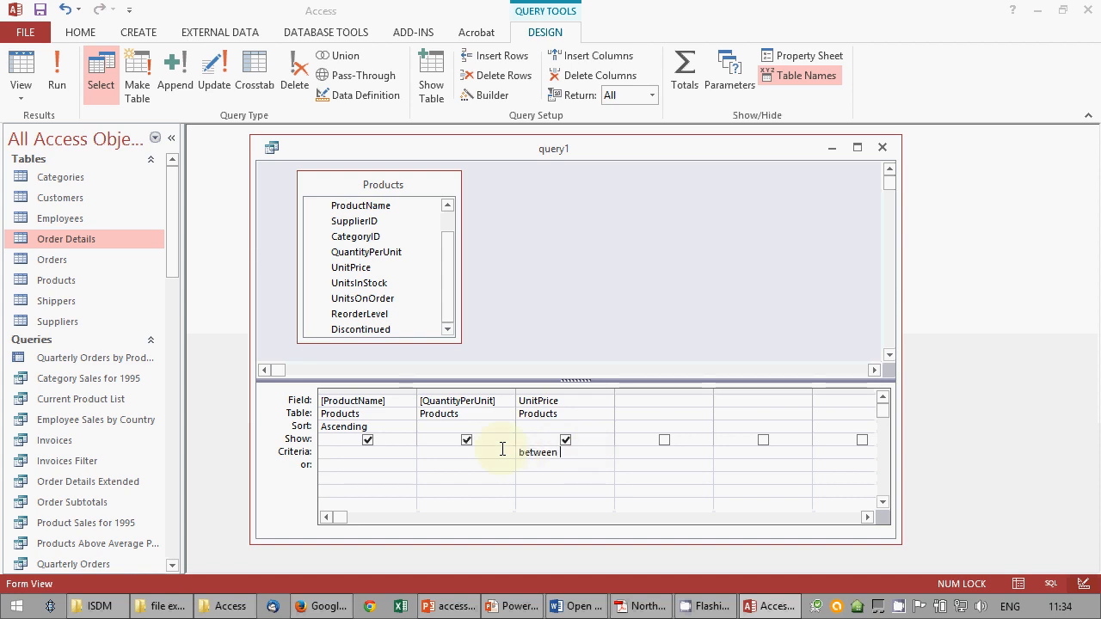
text(20 and 40)
click(547, 490)
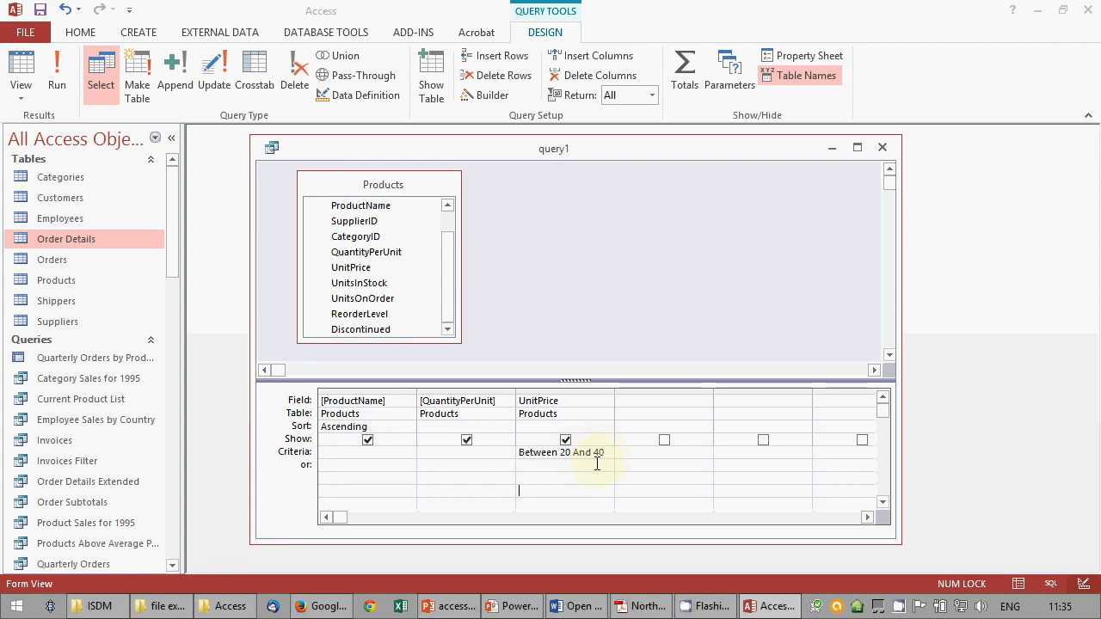
click(60, 80)
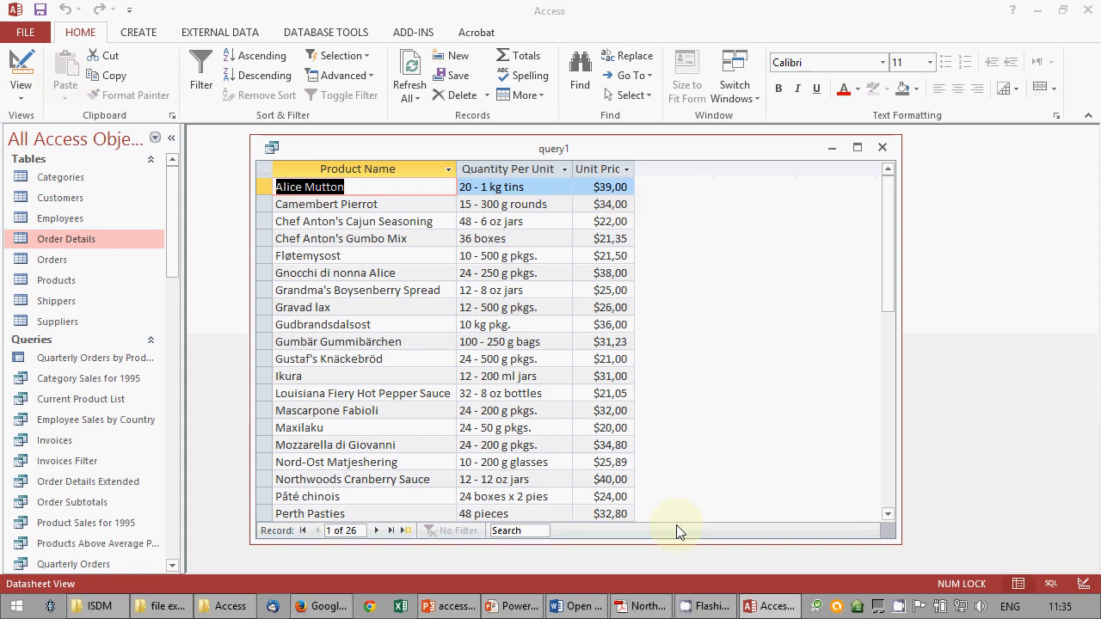
Step: Return to the design of query1 and hide the UnitPrice column from the results
click(20, 69)
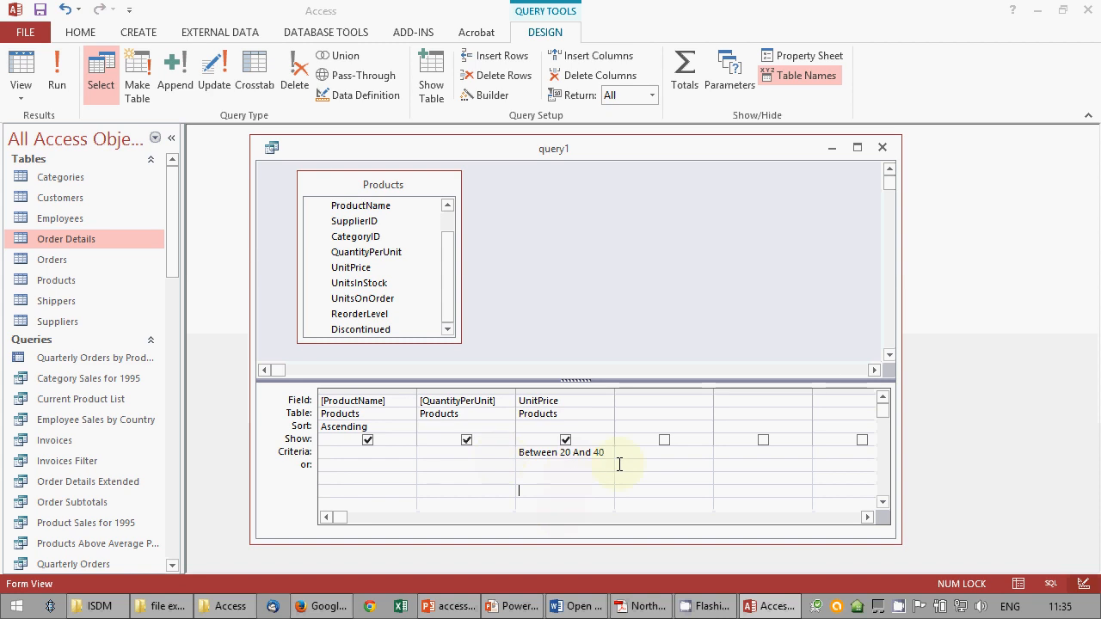
click(565, 440)
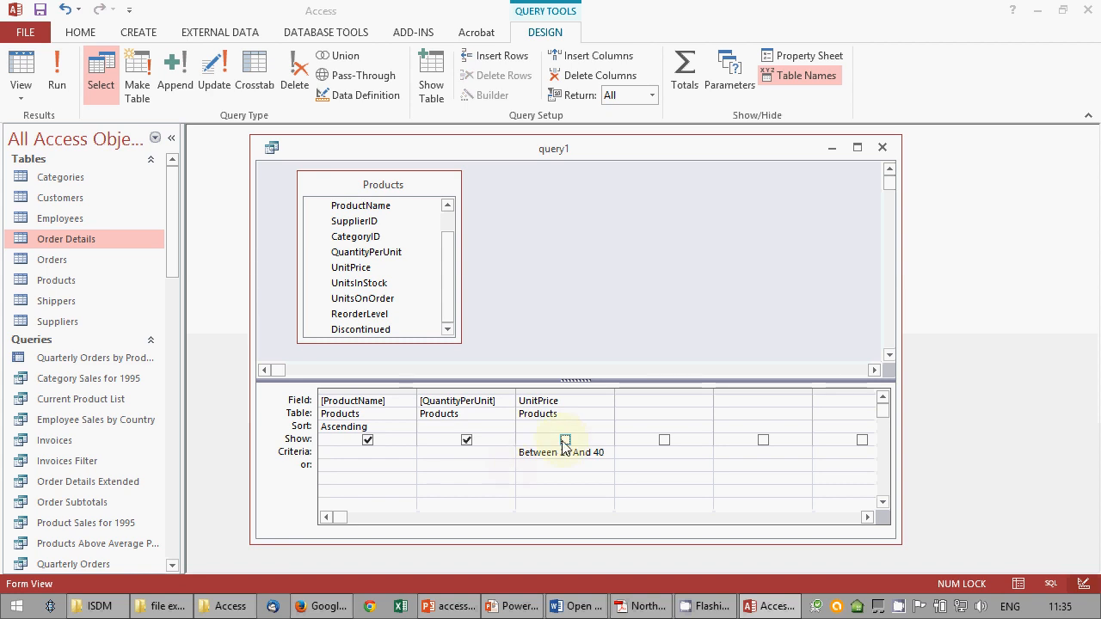
Step: Run query1 to check the results with the UnitPrice column hidden, and return to its design
click(54, 66)
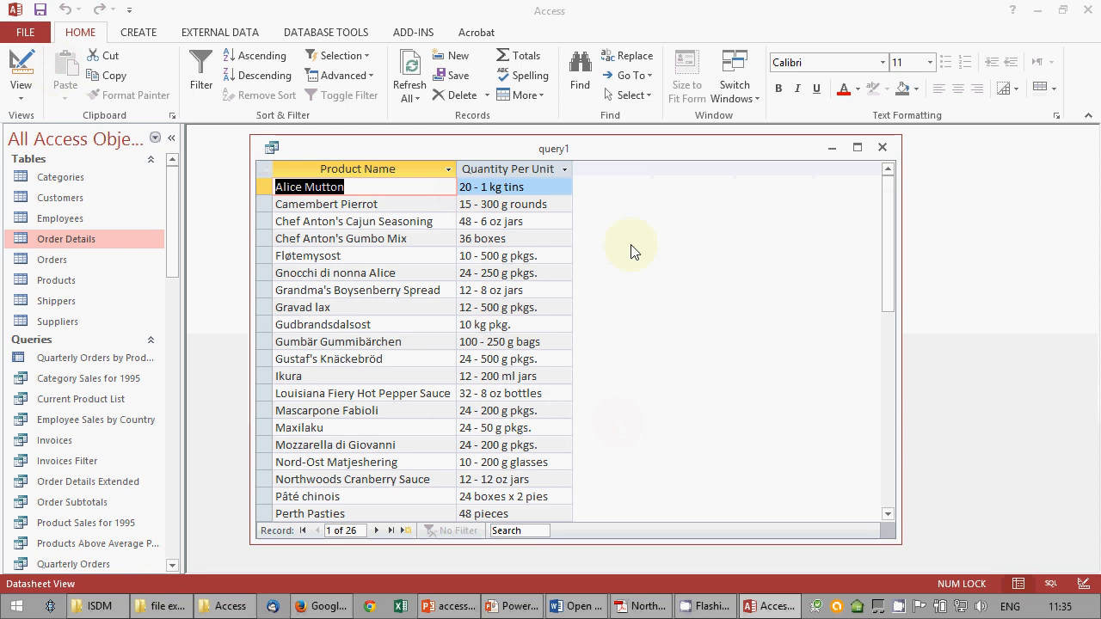
click(22, 68)
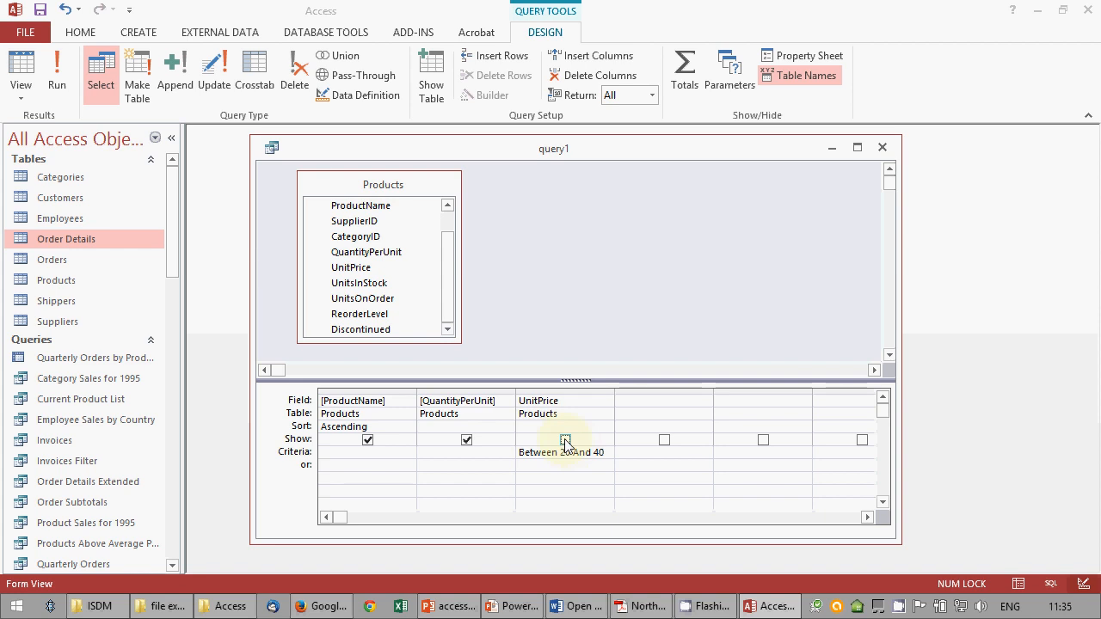
right_click(572, 388)
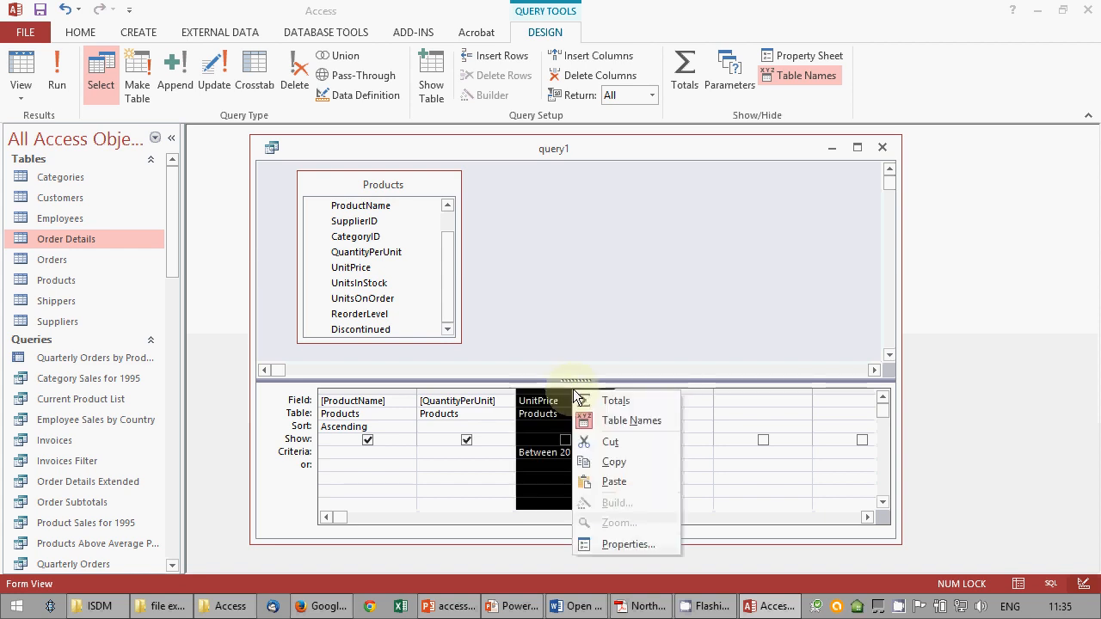
click(478, 482)
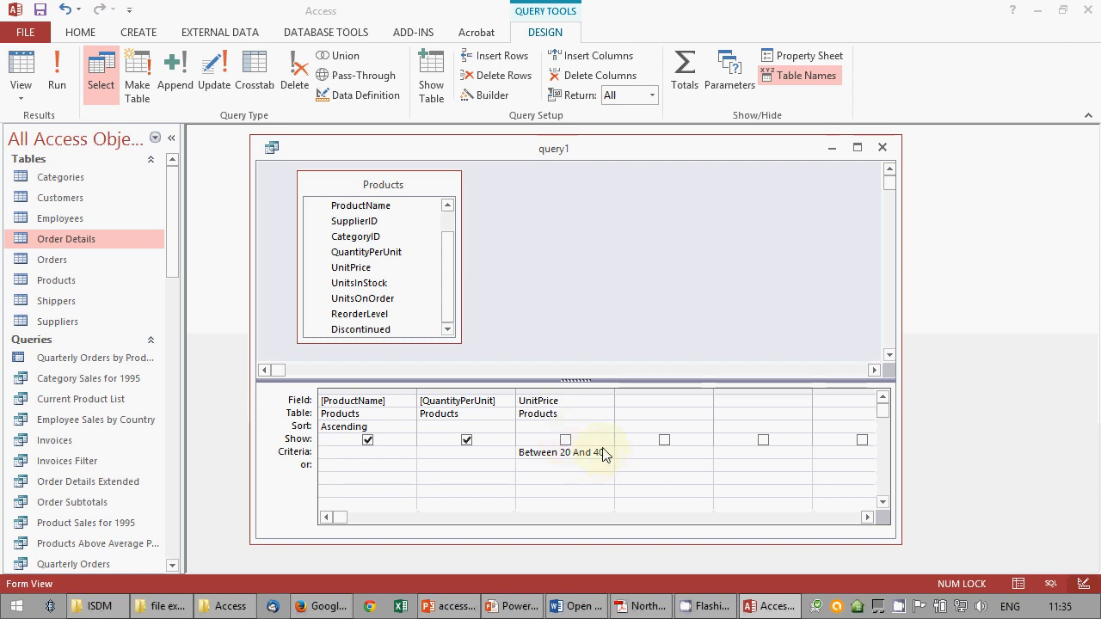
Step: Show the UnitPrice column in the results again and delete its Between 20 And 40 criterion
click(568, 441)
click(566, 441)
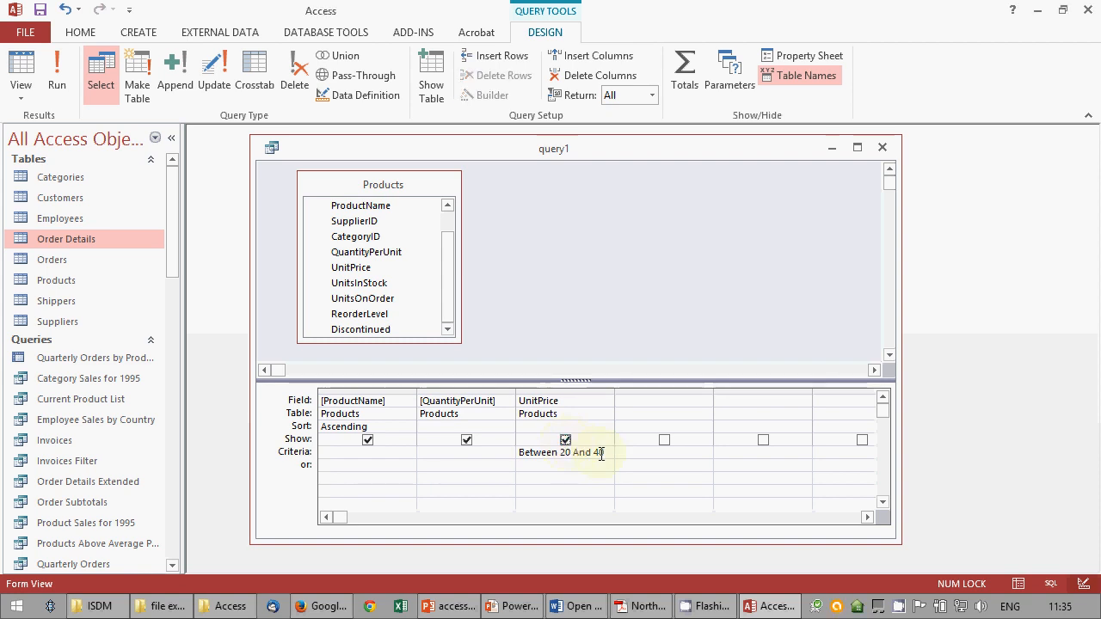
click(606, 454)
drag(607, 454, 520, 452)
key(Delete)
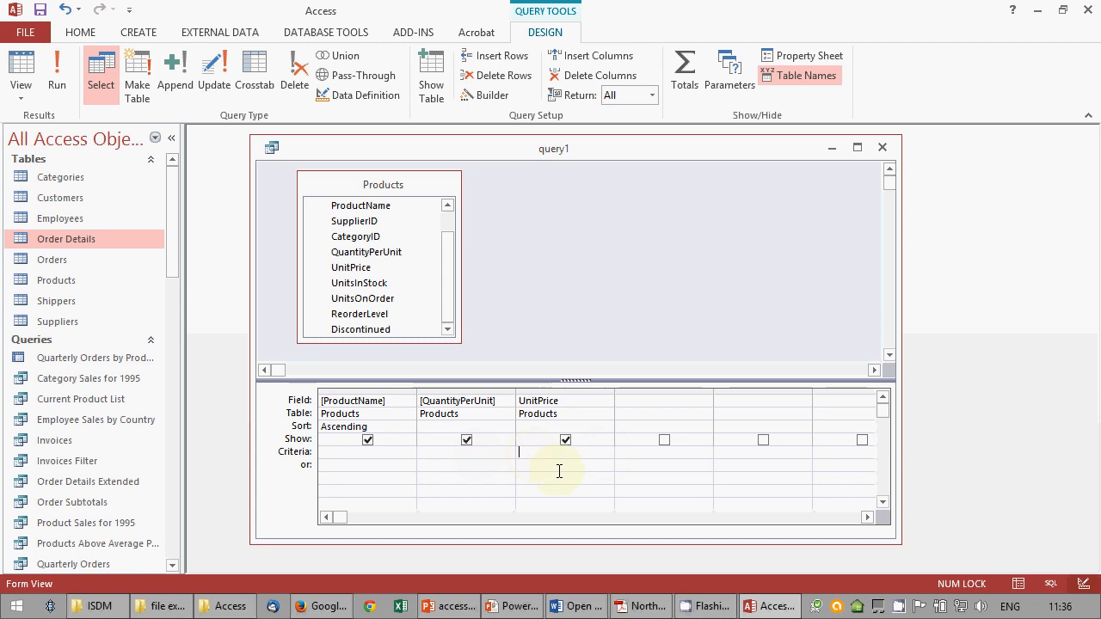
click(559, 471)
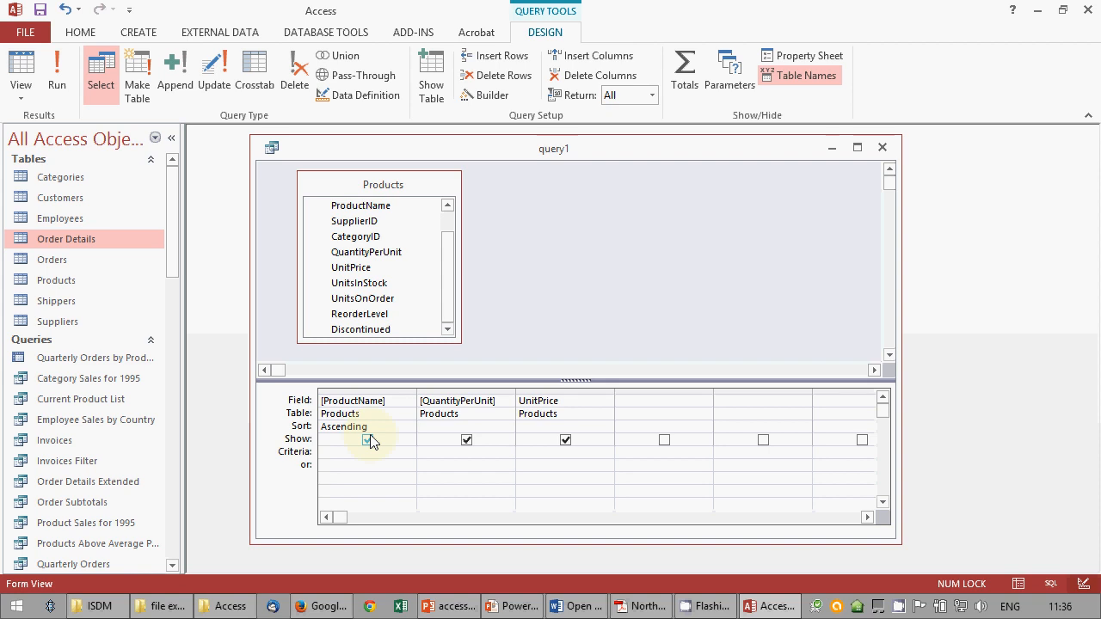
Step: Sort the UnitPrice column Ascending and run query1
click(607, 428)
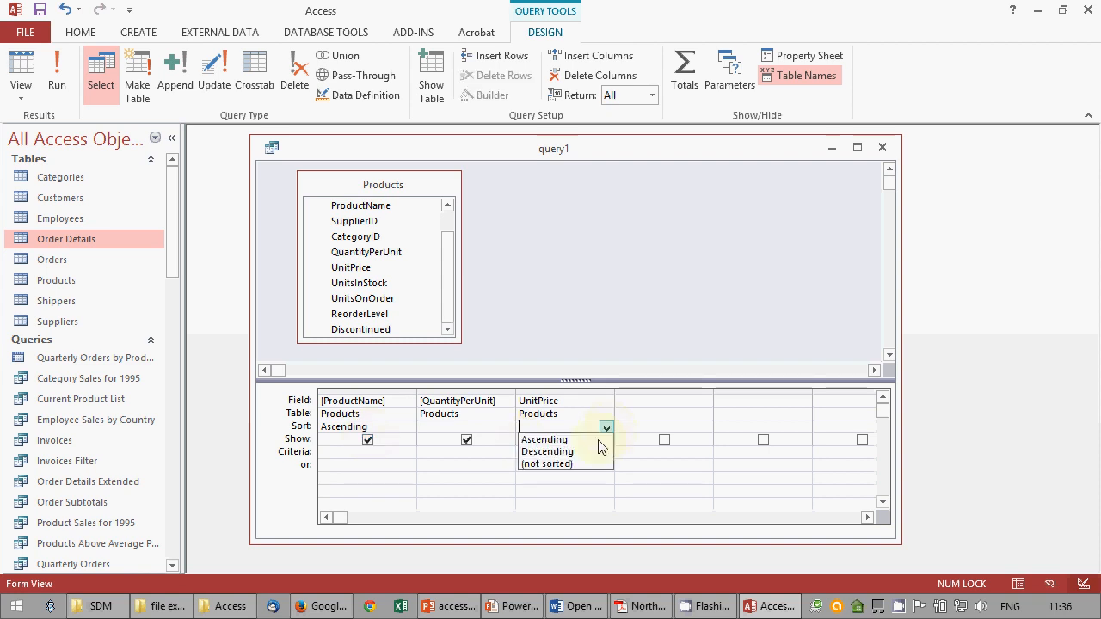
click(593, 440)
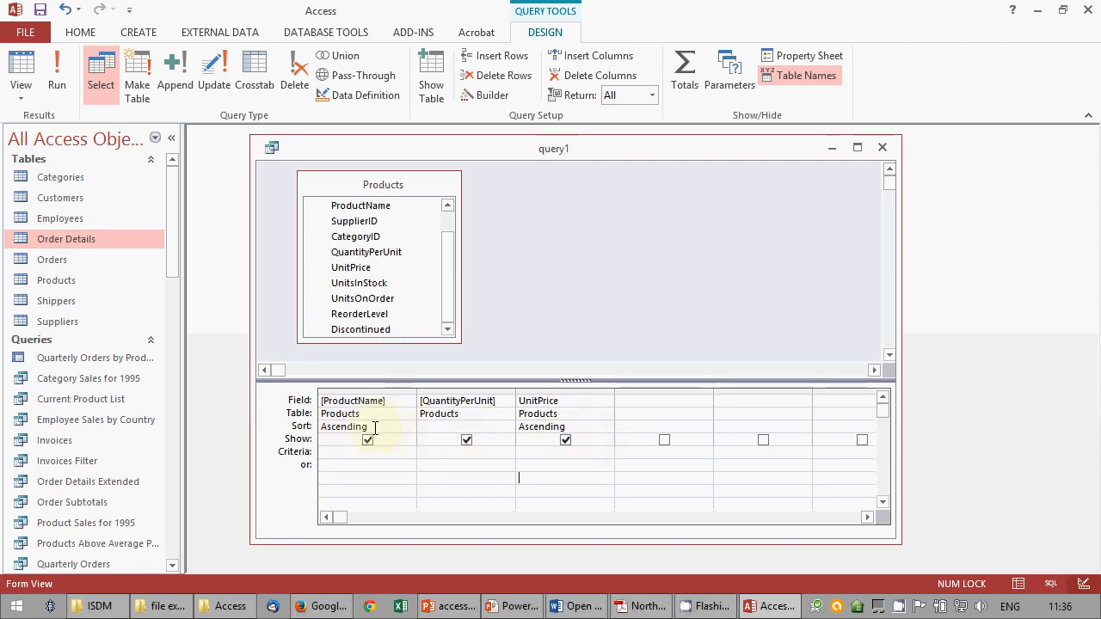
click(49, 78)
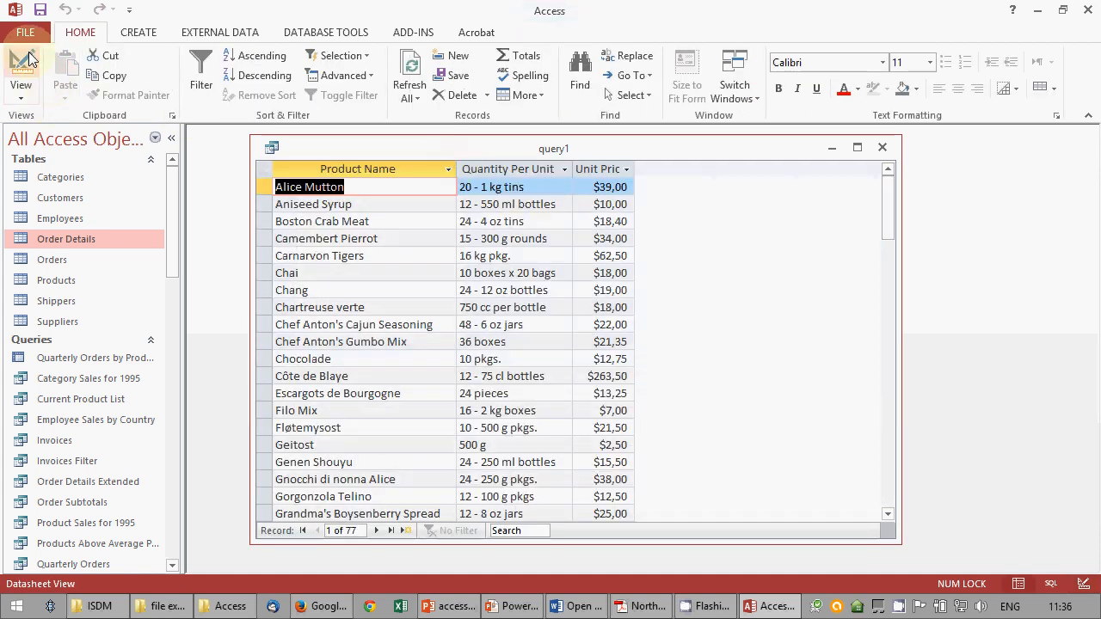
Step: Return to the design of query1 and add ProductName again after UnitPrice, sorted Ascending
click(29, 59)
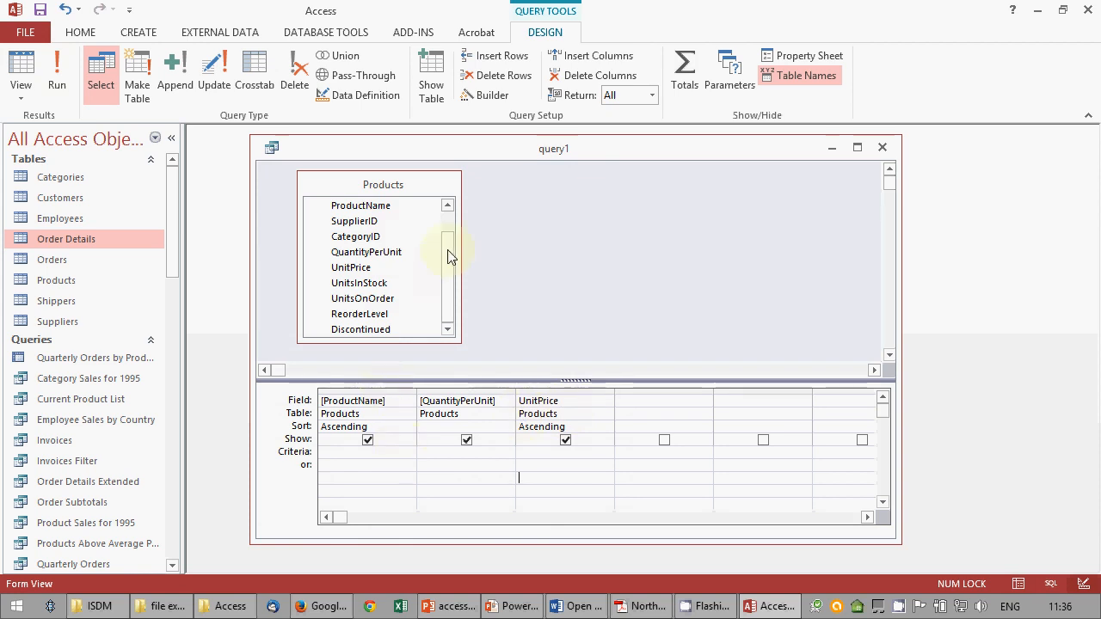
drag(449, 255, 453, 226)
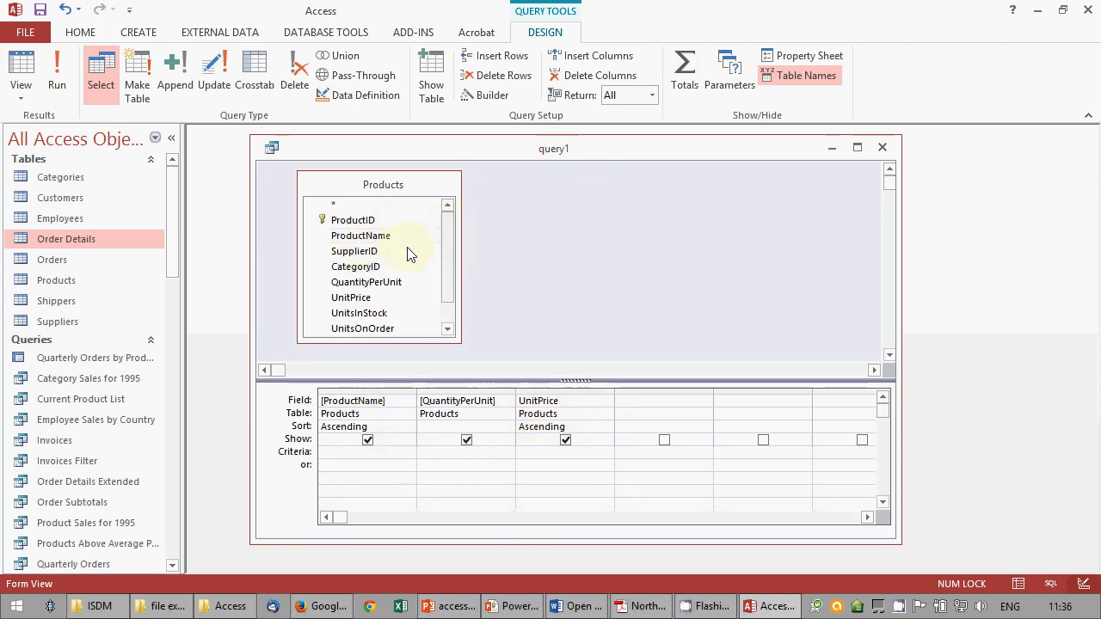
drag(361, 235, 658, 423)
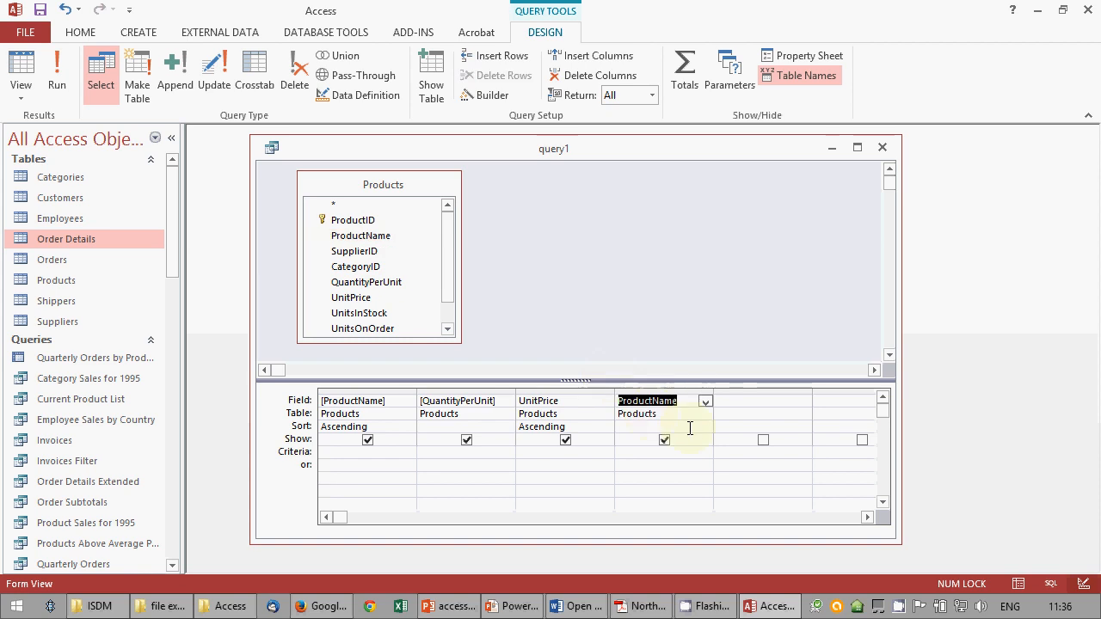
click(705, 427)
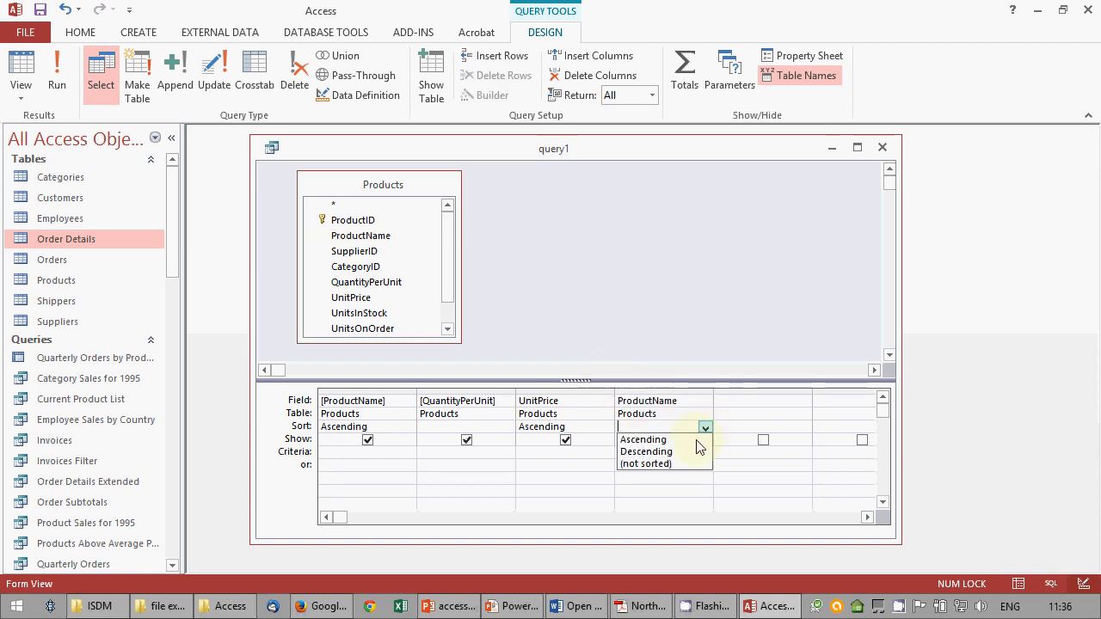
click(697, 441)
Step: Set the first ProductName column to not sorted, hide the second ProductName column and run query1
click(415, 429)
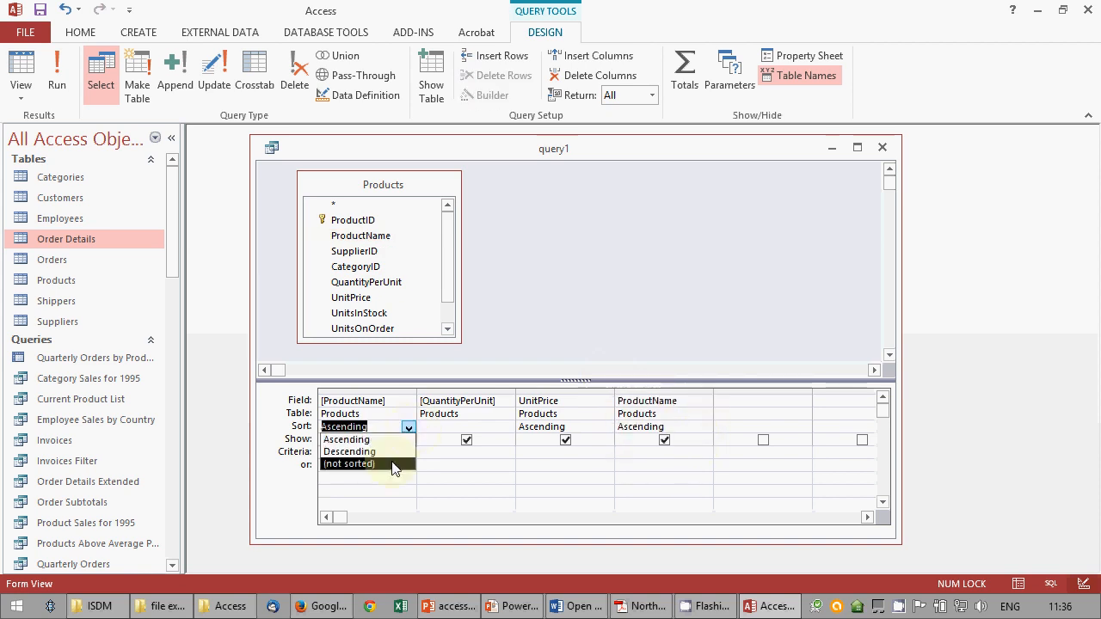
click(387, 462)
click(665, 440)
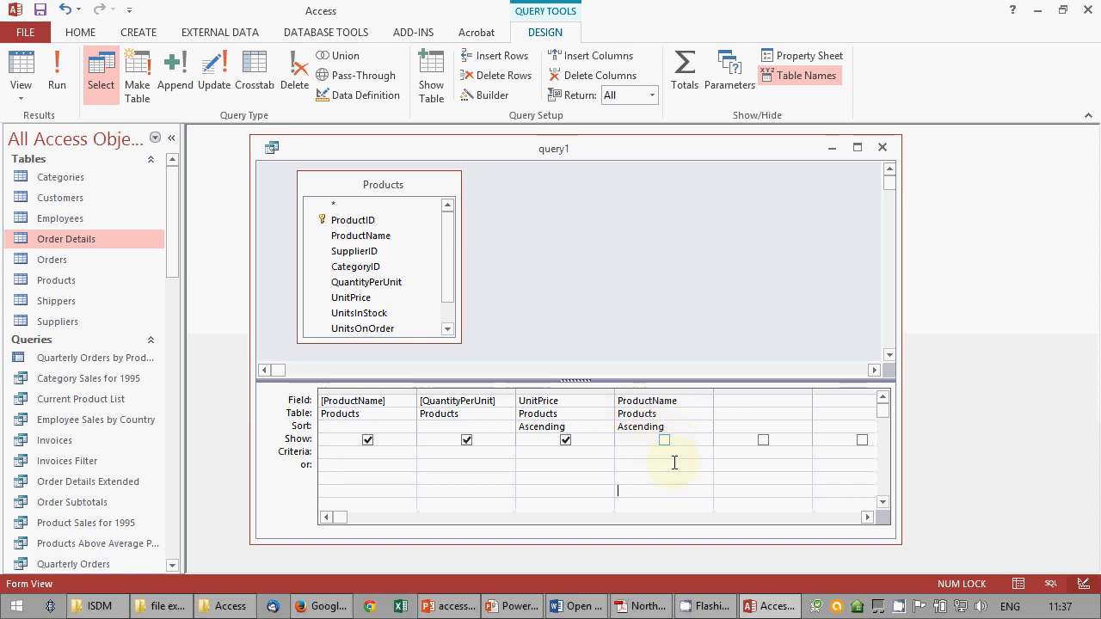
click(54, 69)
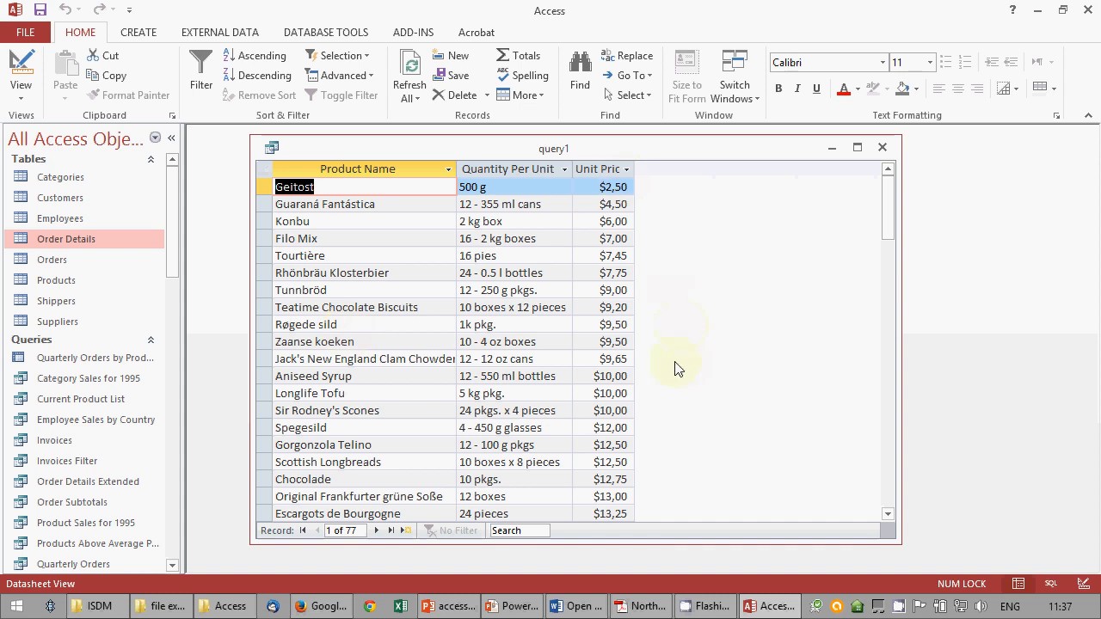
Step: Return to the design of query1 and delete the second ProductName column, the hidden one after UnitPrice
click(26, 65)
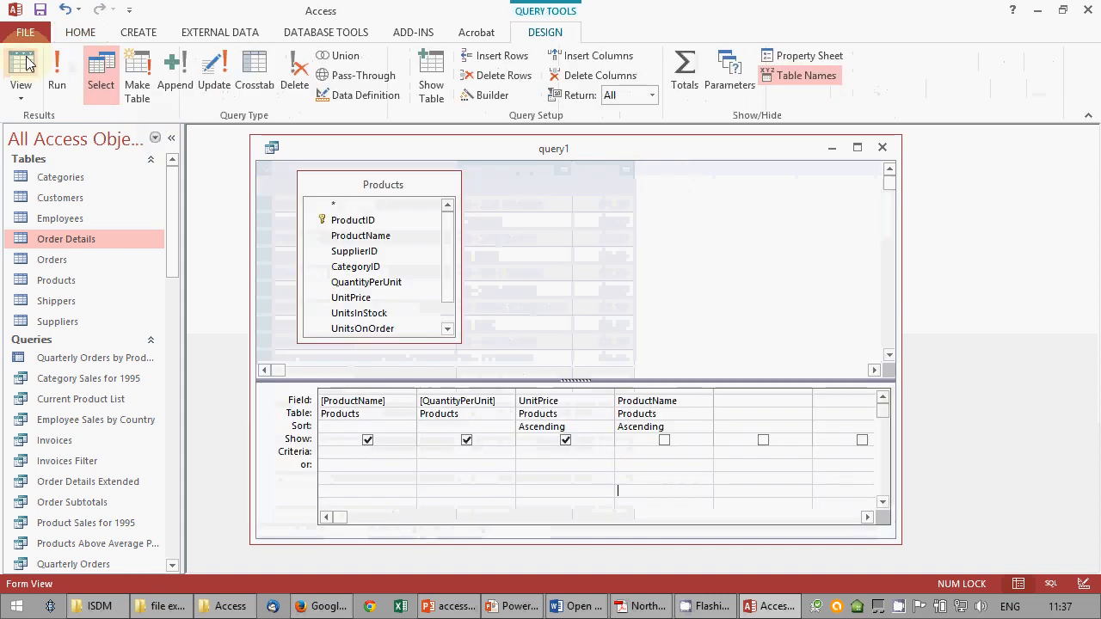
click(660, 388)
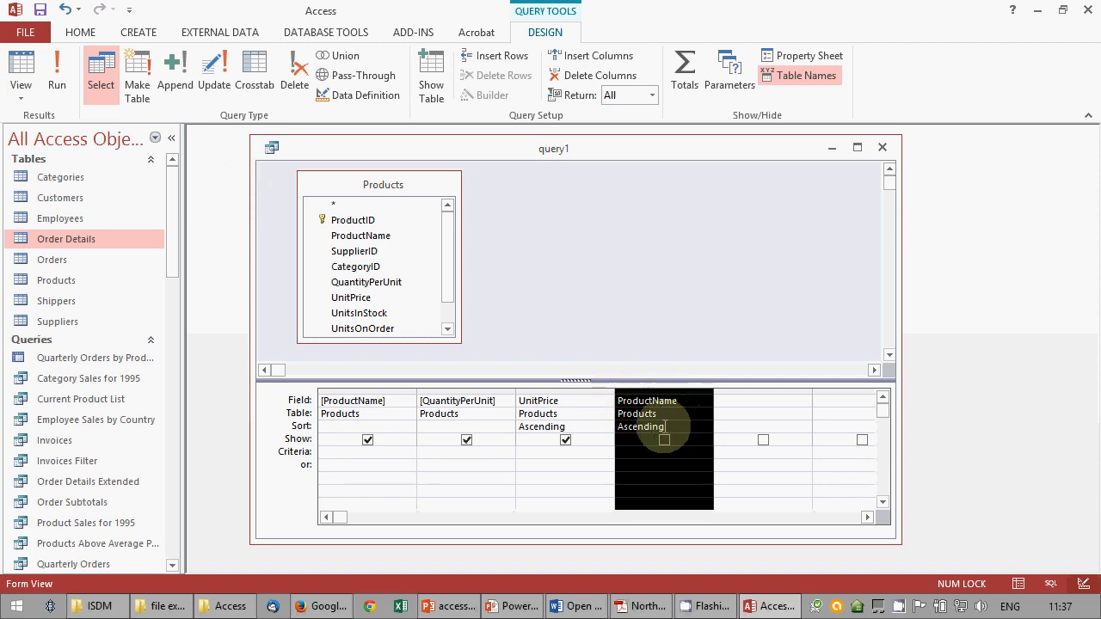
key(Delete)
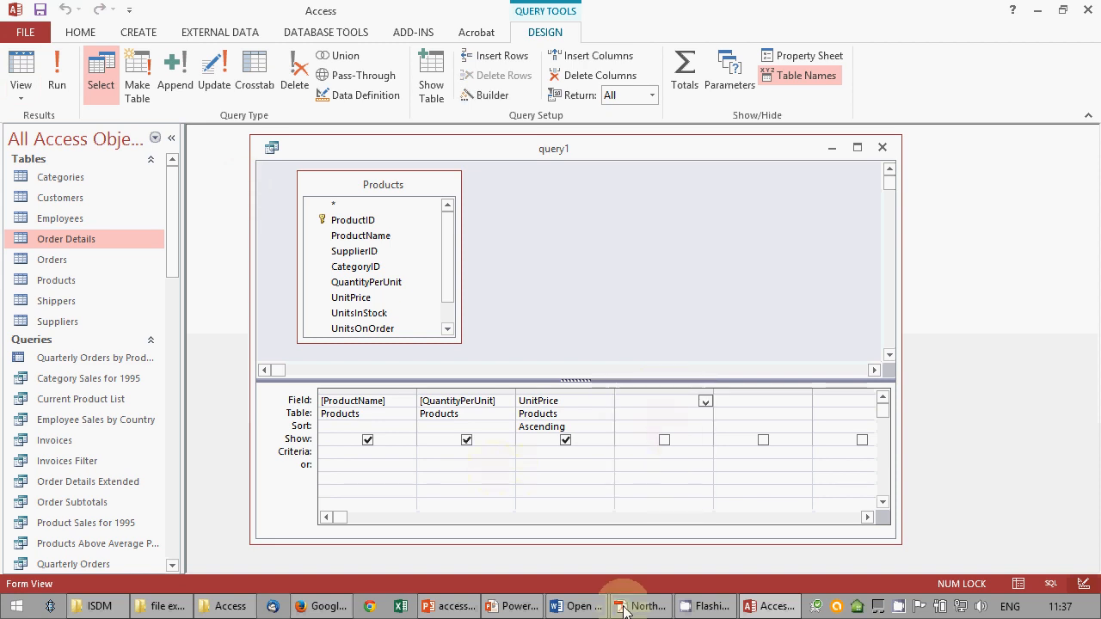
mouse_move(555, 608)
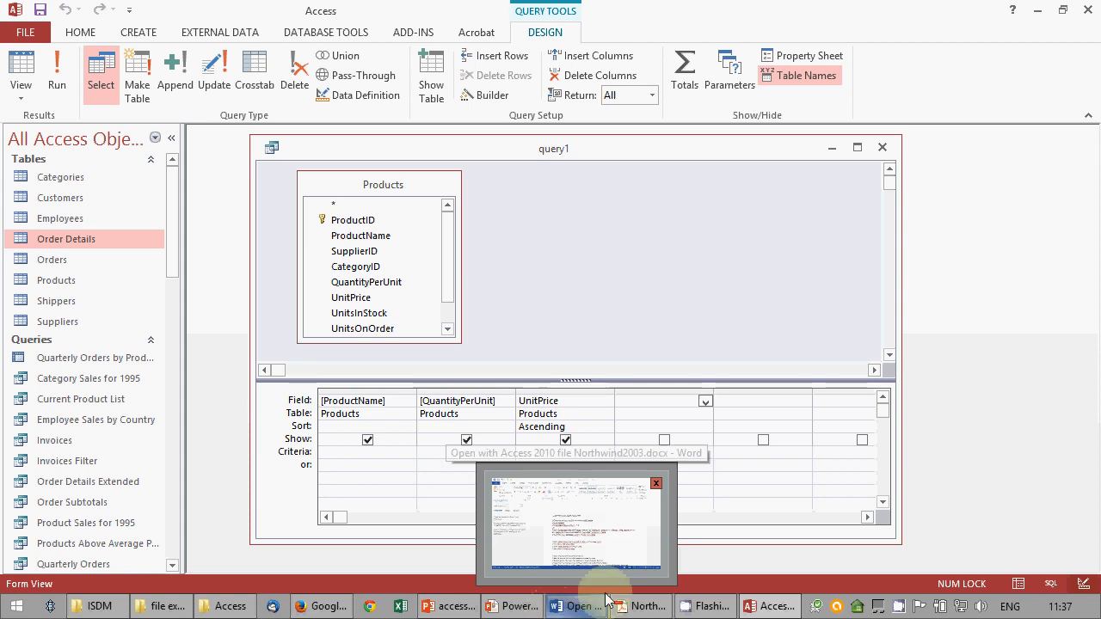
right_click(901, 611)
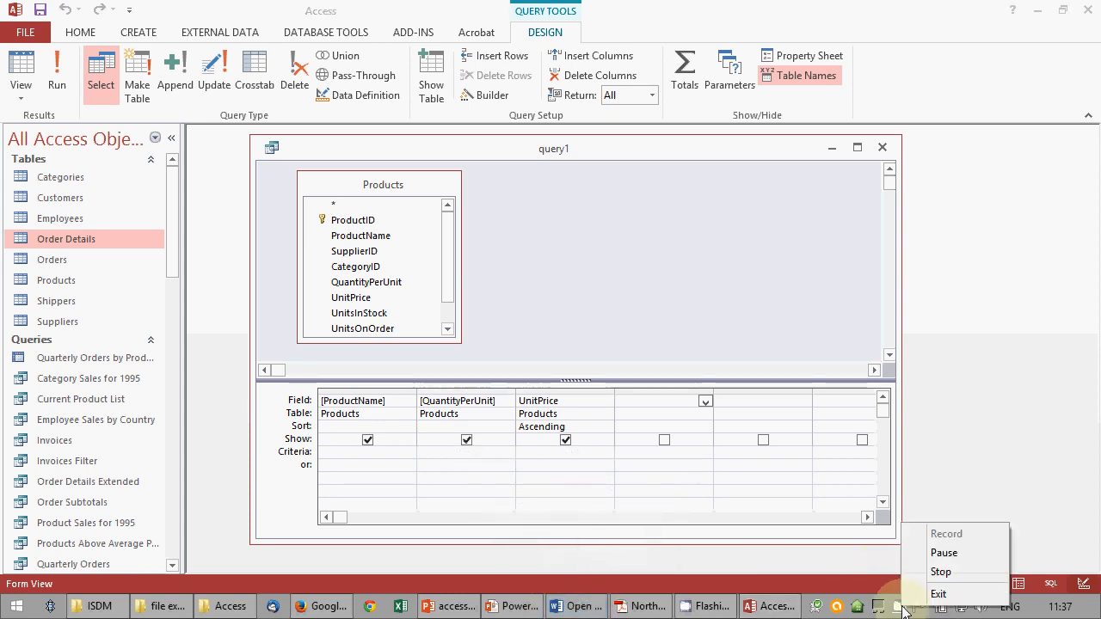
click(942, 572)
right_click(896, 612)
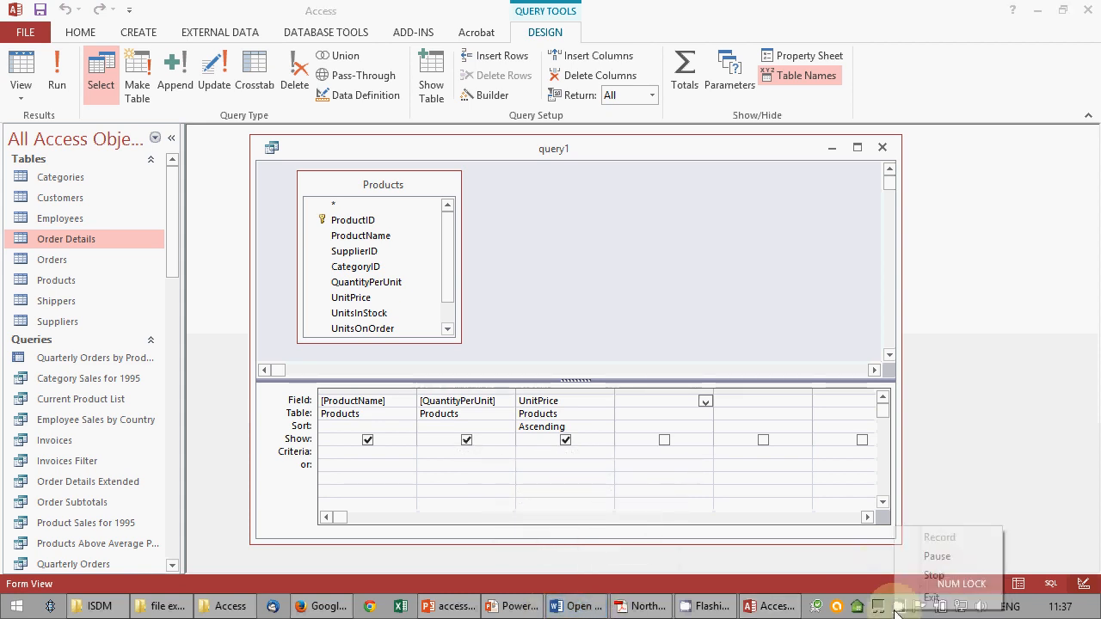
click(917, 557)
right_click(899, 612)
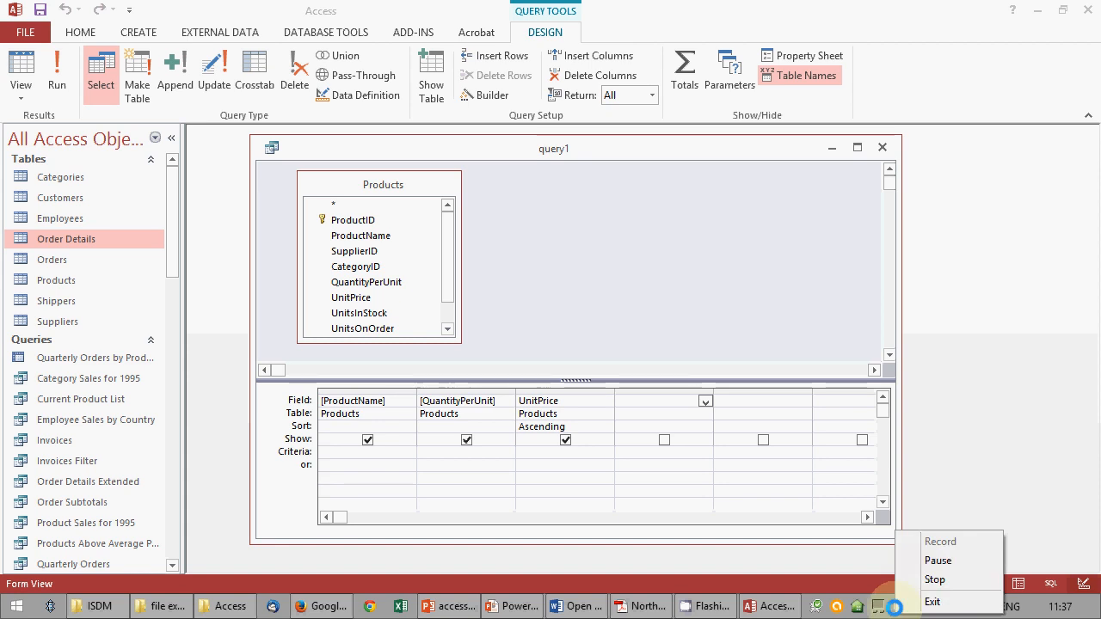
click(918, 560)
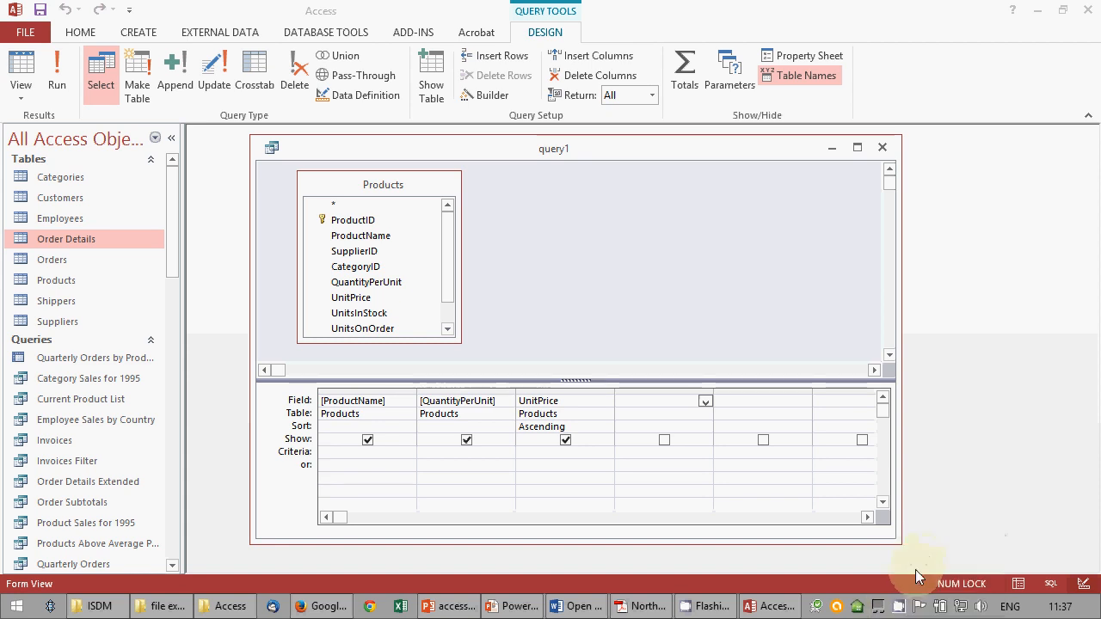